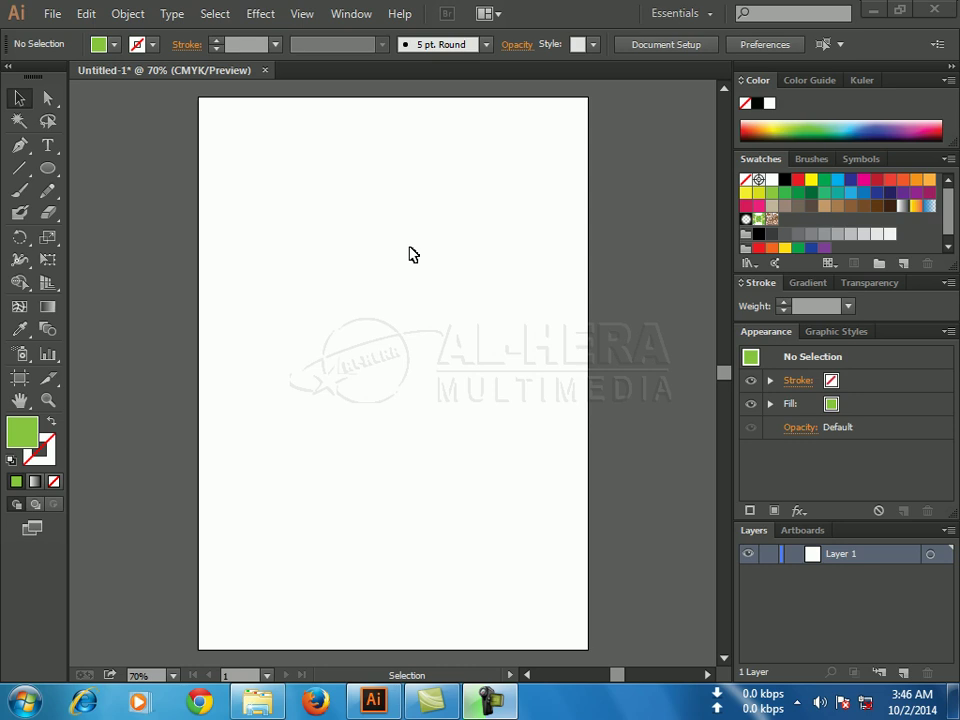
# Show the document's symbols, open the Flowers symbol library and move it clear of the artboard's centre
pyautogui.click(876, 160)
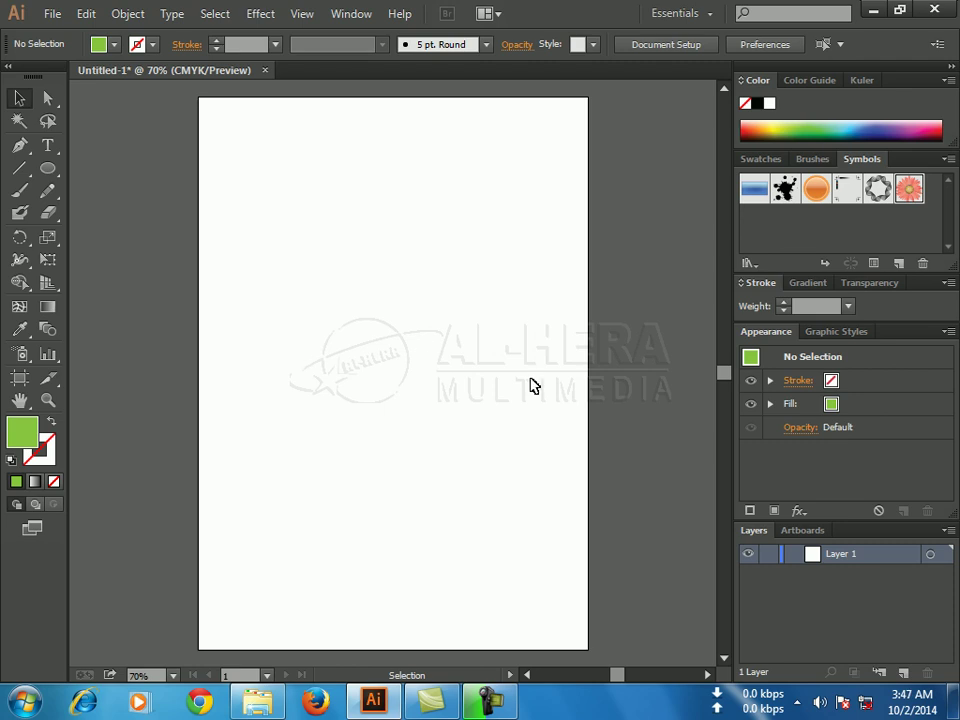
pyautogui.click(349, 14)
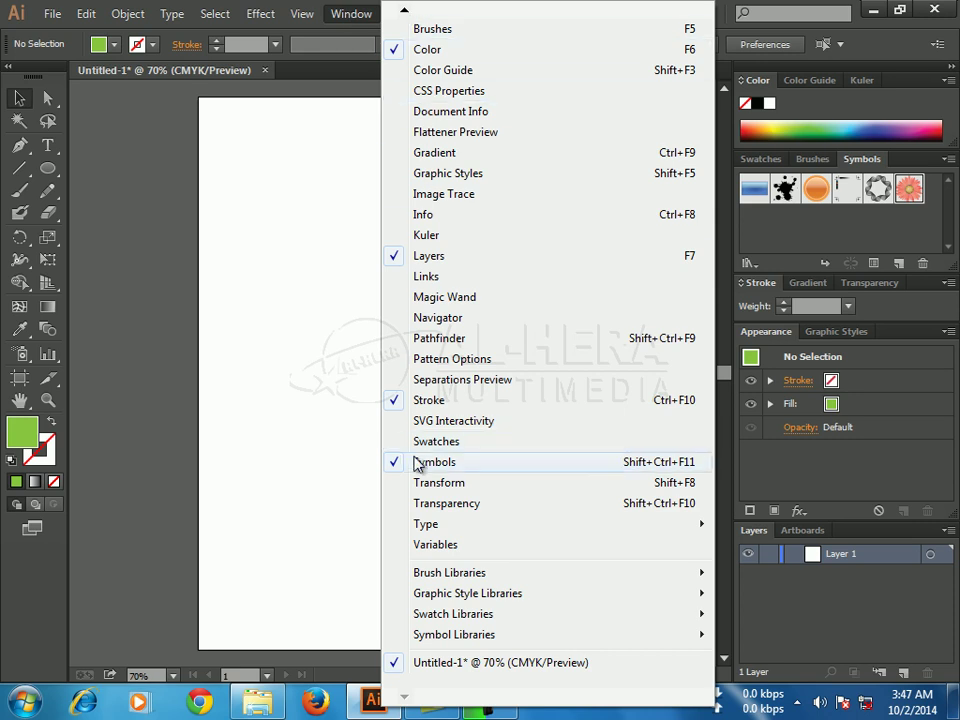
pyautogui.moveTo(452, 640)
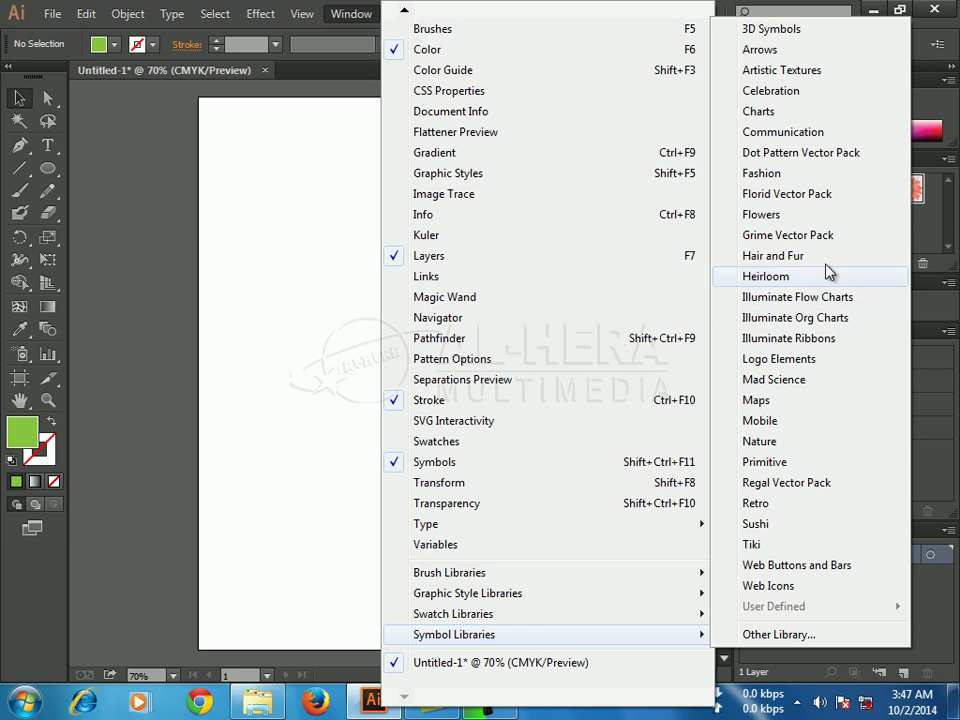
pyautogui.click(765, 215)
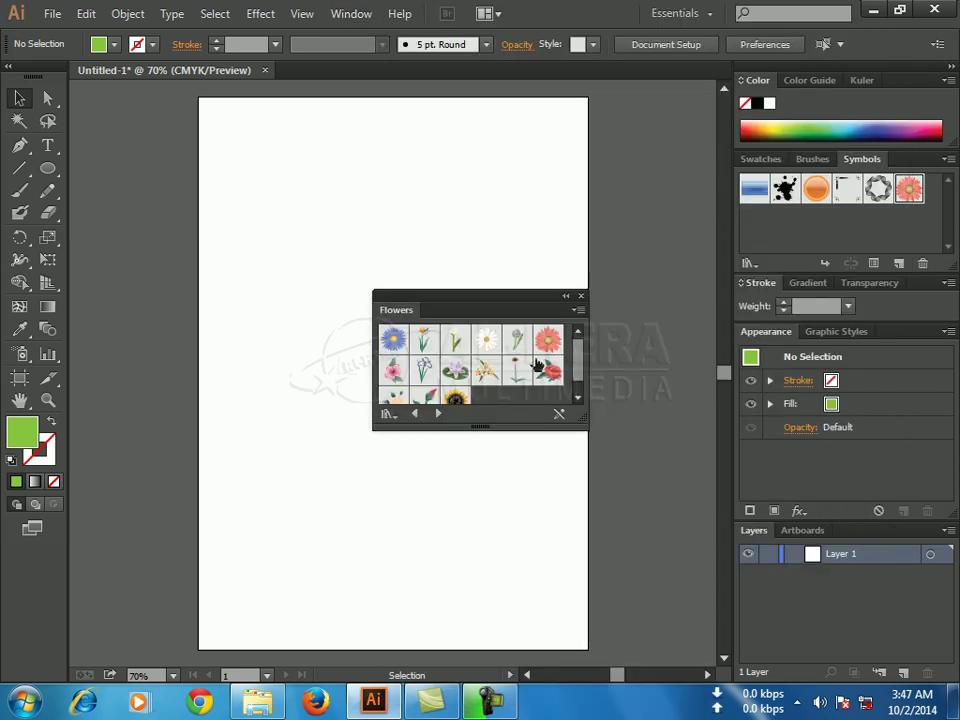
pyautogui.moveTo(471, 300); pyautogui.dragTo(676, 247)
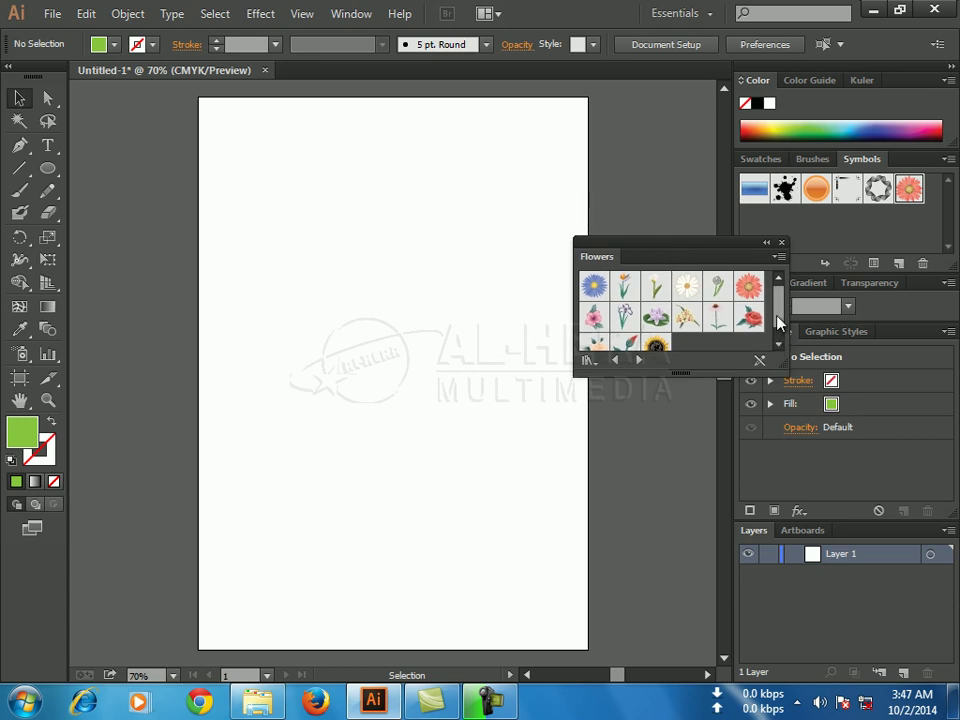
pyautogui.moveTo(782, 312); pyautogui.dragTo(781, 328)
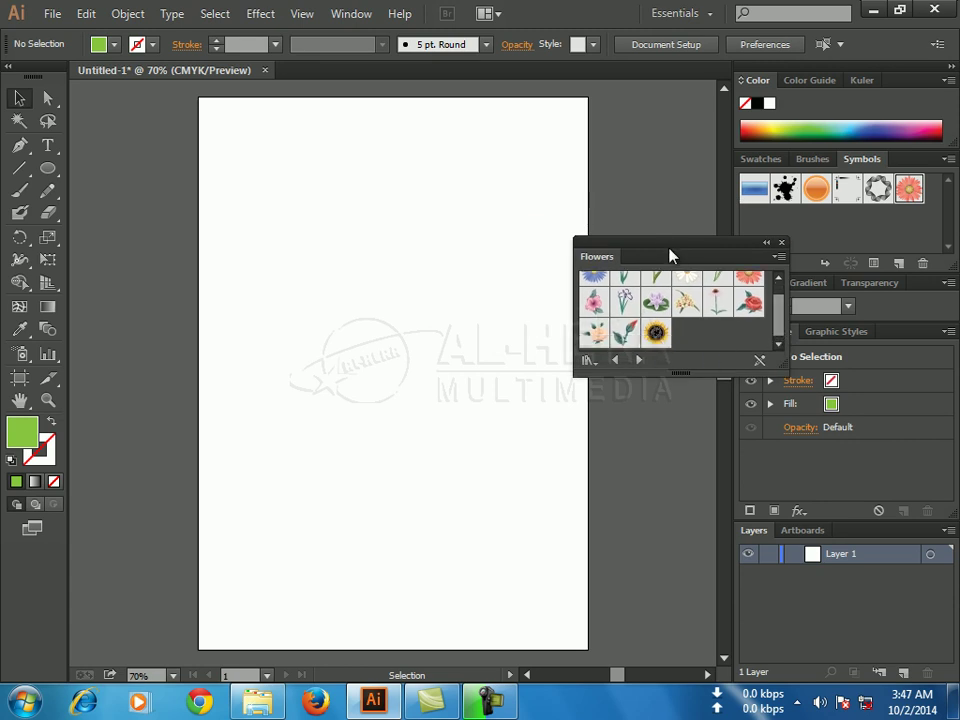
pyautogui.moveTo(660, 254); pyautogui.dragTo(684, 209)
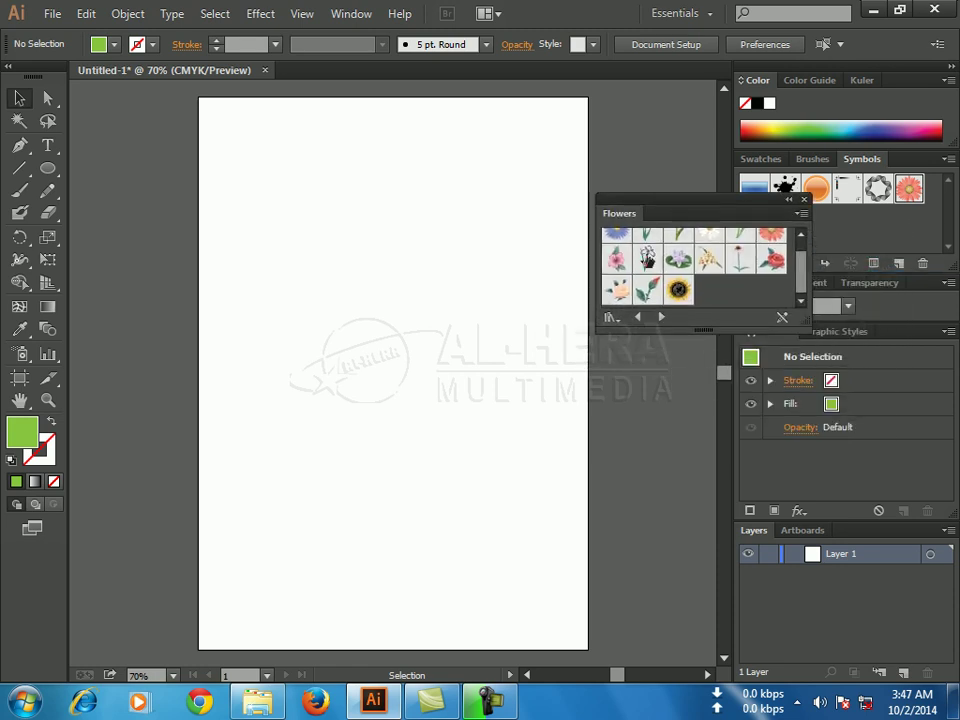
# Place one Hibiscus symbol in the upper middle of the artboard, close the Flowers library and keep the flower selected
pyautogui.click(617, 260)
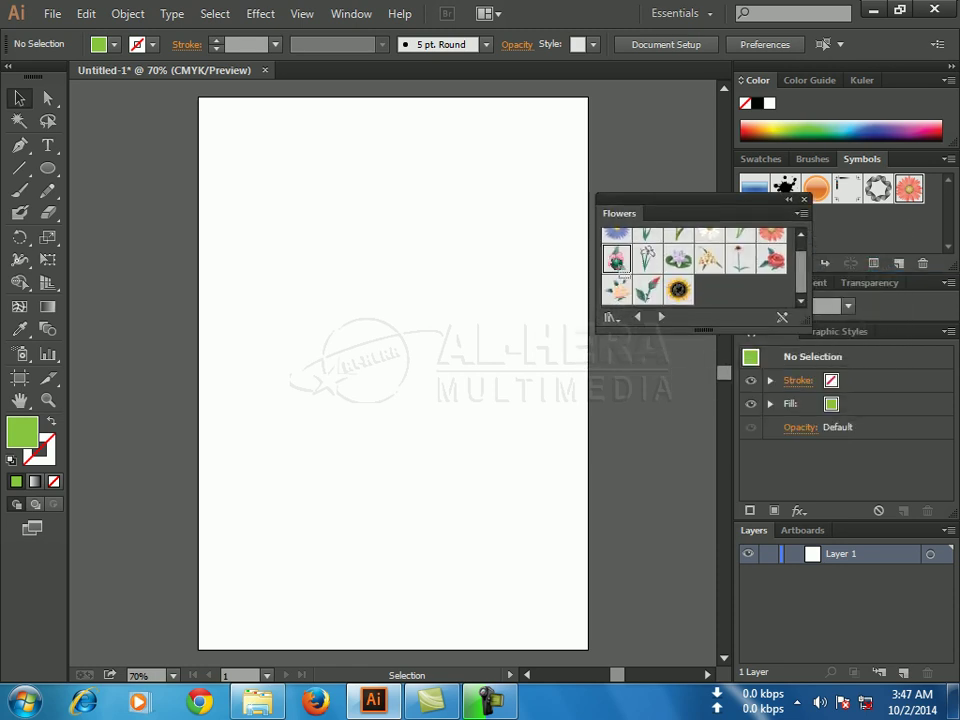
pyautogui.moveTo(358, 290); pyautogui.dragTo(355, 285)
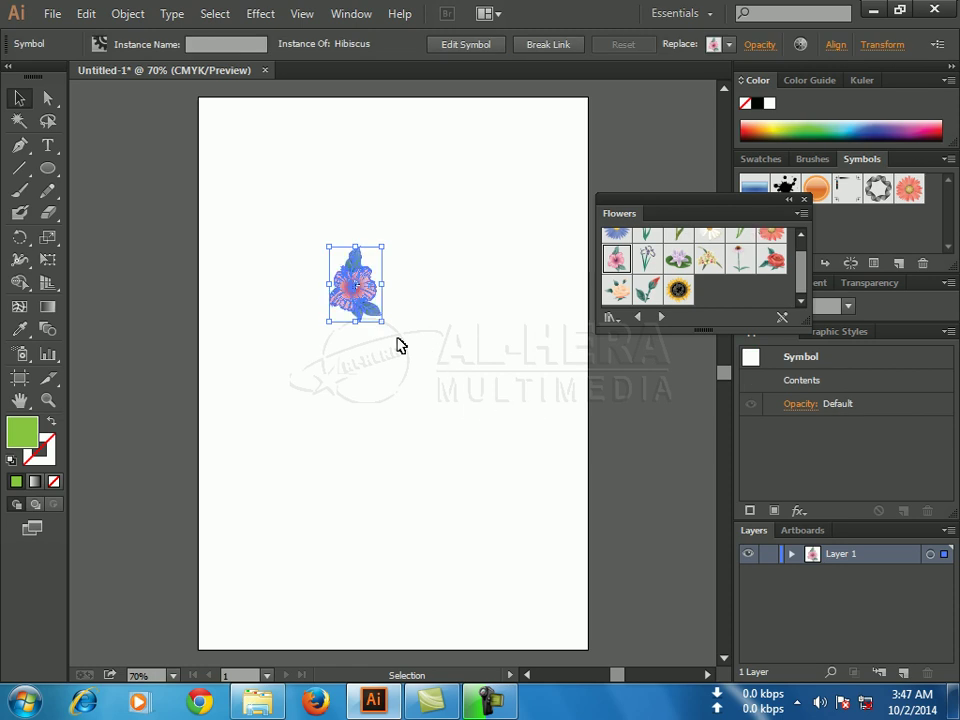
pyautogui.click(805, 201)
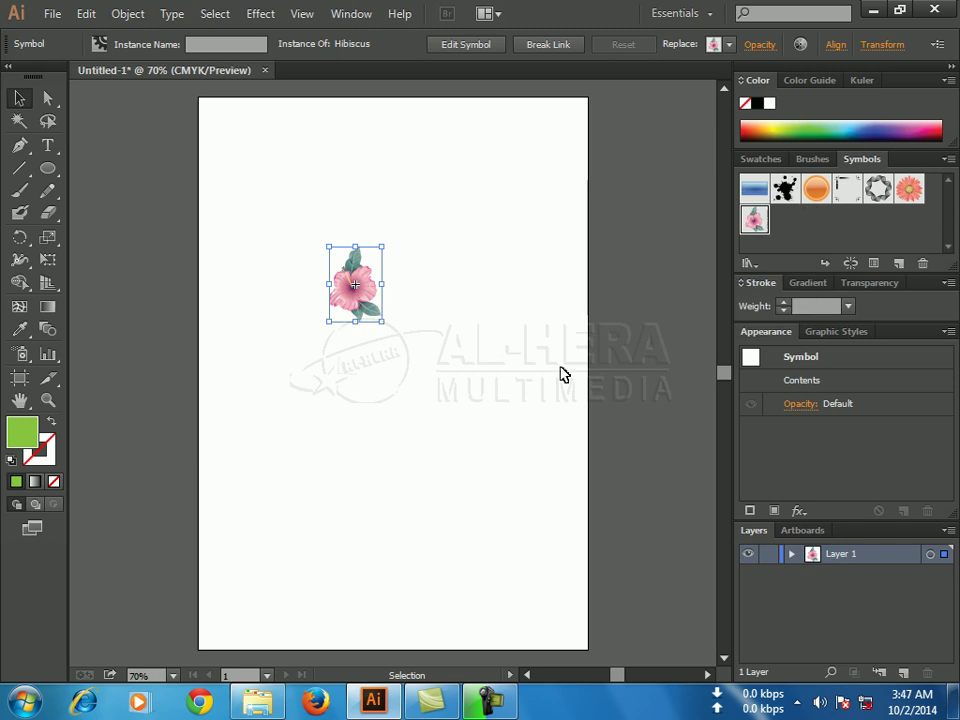
pyautogui.click(398, 364)
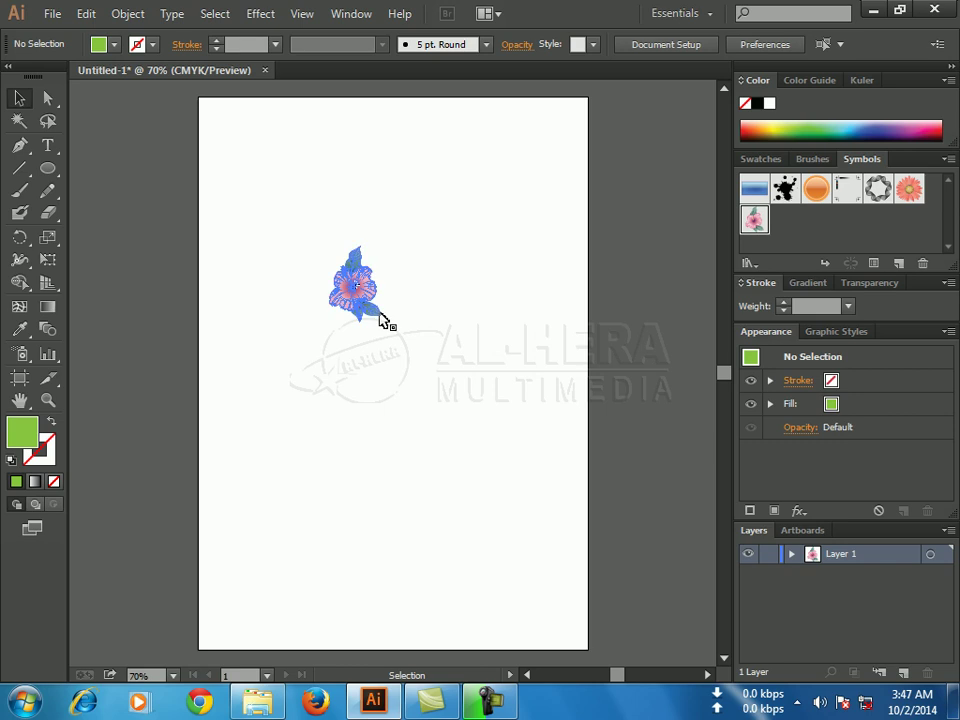
pyautogui.click(378, 318)
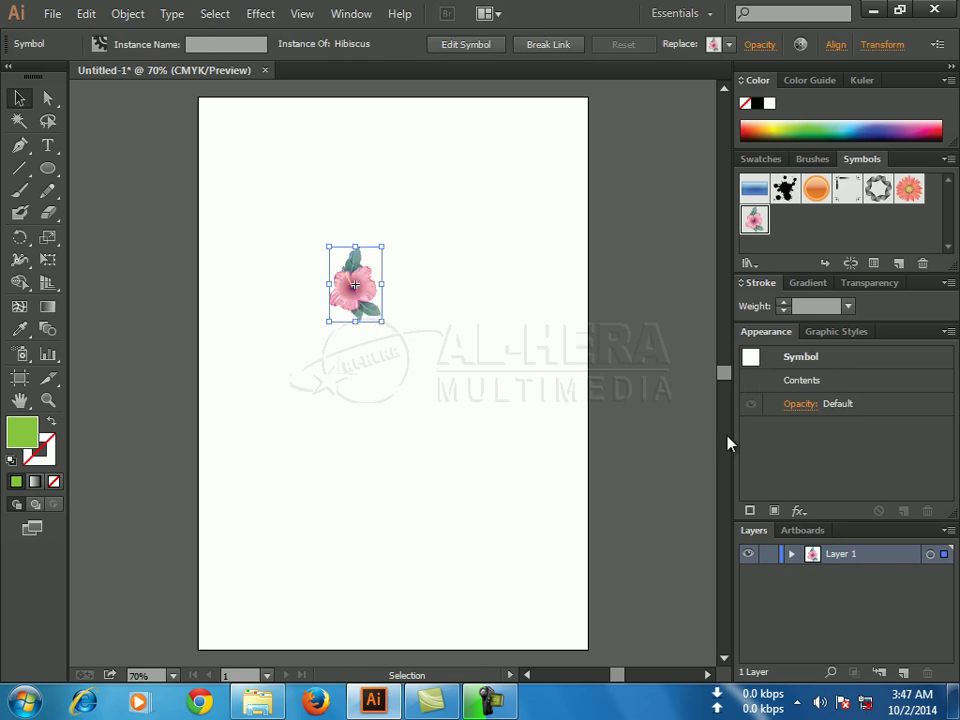
# Spray a cluster of Hibiscus instances over the upper part of the artboard with the Symbol Sprayer Tool
pyautogui.click(26, 360)
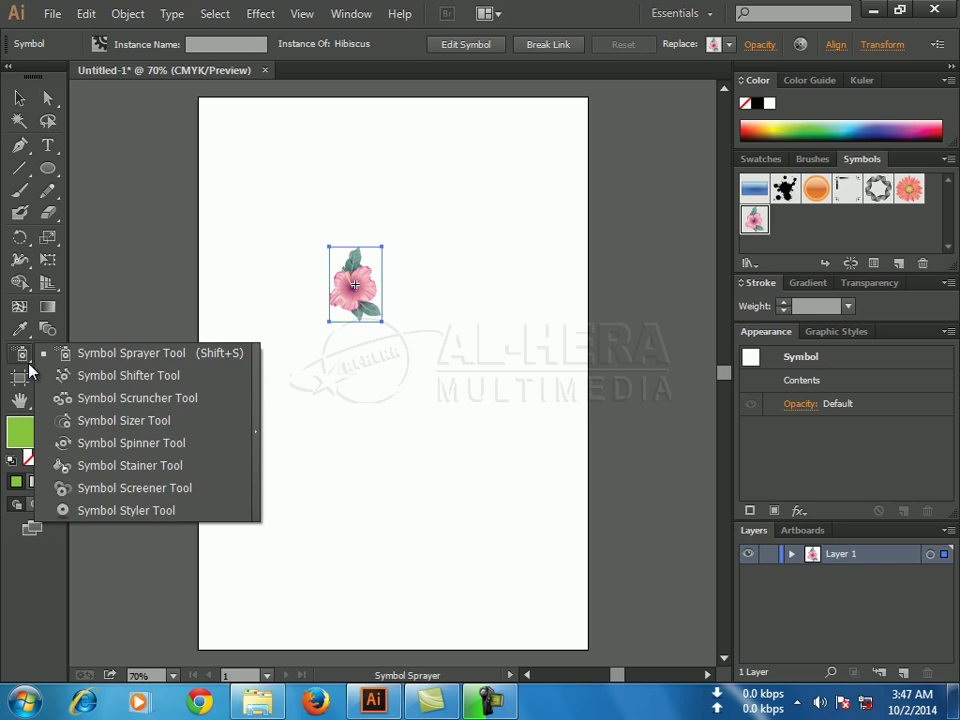
pyautogui.click(195, 358)
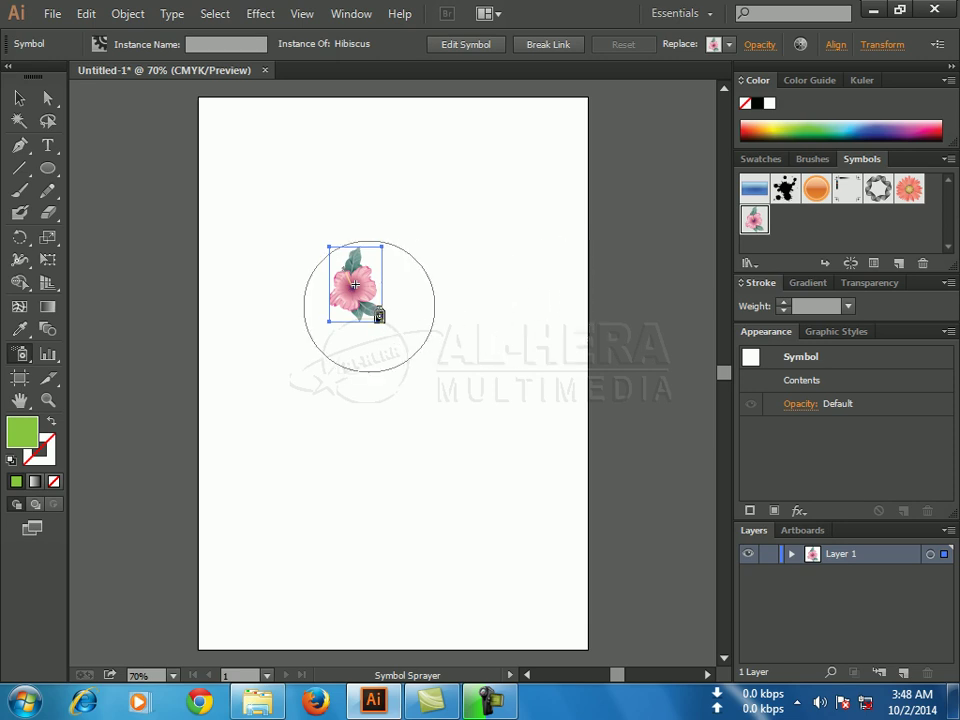
pyautogui.moveTo(364, 281)
pyautogui.mouseDown()
pyautogui.moveTo(412, 289)
pyautogui.moveTo(380, 295)
pyautogui.moveTo(352, 335)
pyautogui.moveTo(306, 324)
pyautogui.moveTo(298, 283)
pyautogui.moveTo(313, 283)
pyautogui.moveTo(323, 252)
pyautogui.moveTo(303, 329)
pyautogui.moveTo(429, 298)
pyautogui.moveTo(381, 349)
pyautogui.moveTo(395, 350)
pyautogui.moveTo(411, 309)
pyautogui.moveTo(400, 257)
pyautogui.mouseUp()
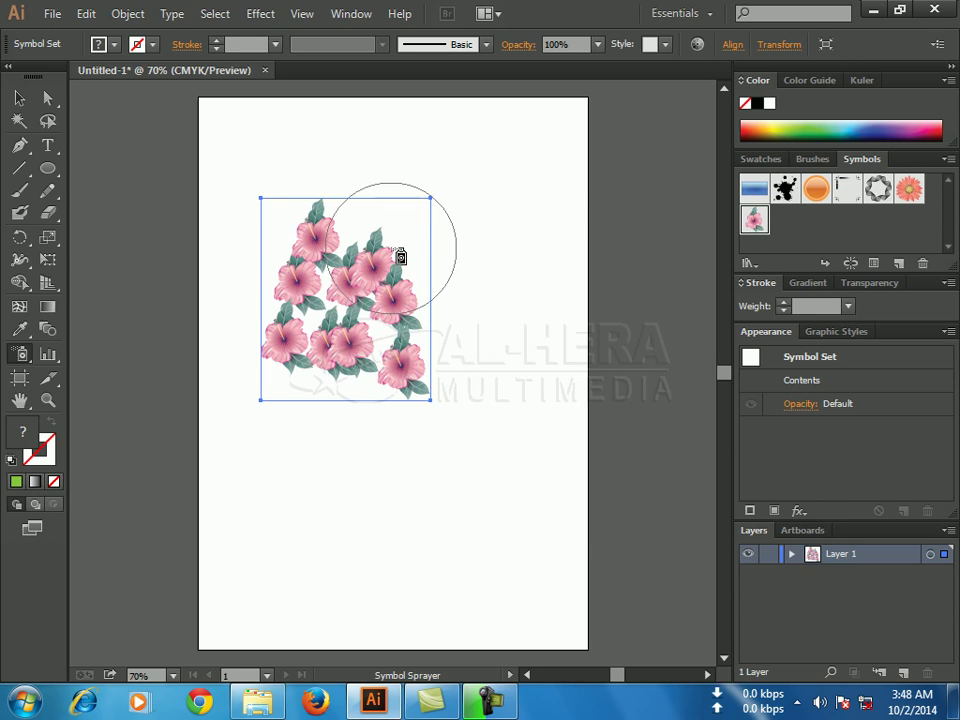
pyautogui.moveTo(400, 257); pyautogui.dragTo(405, 303)
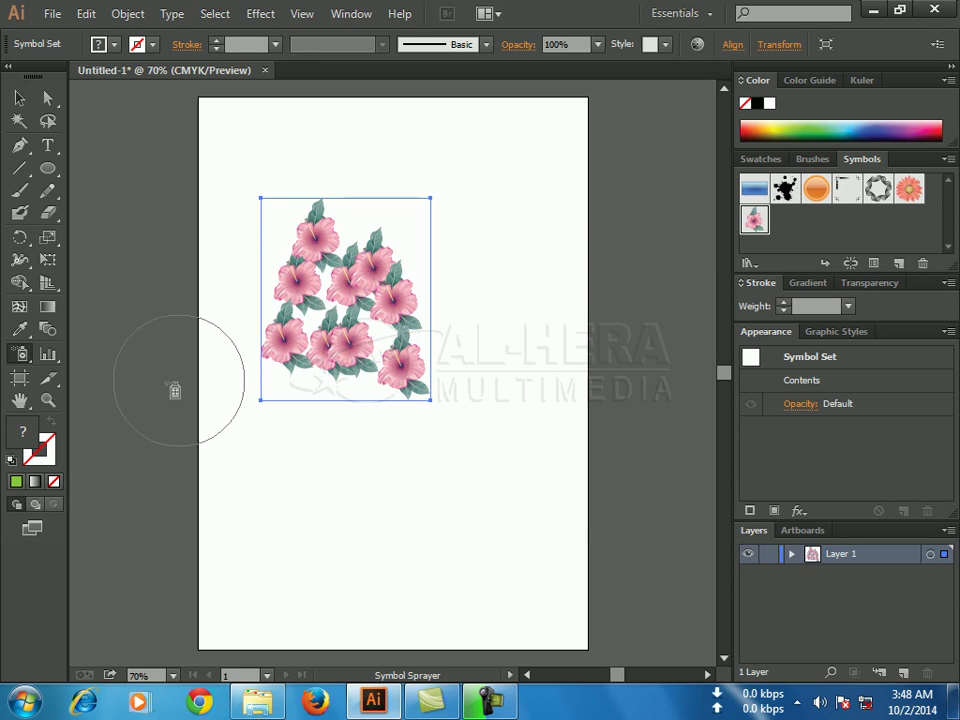
# Spread the overlapping hibiscus flowers apart within the symbol set using the Symbol Shifter Tool
pyautogui.click(29, 357)
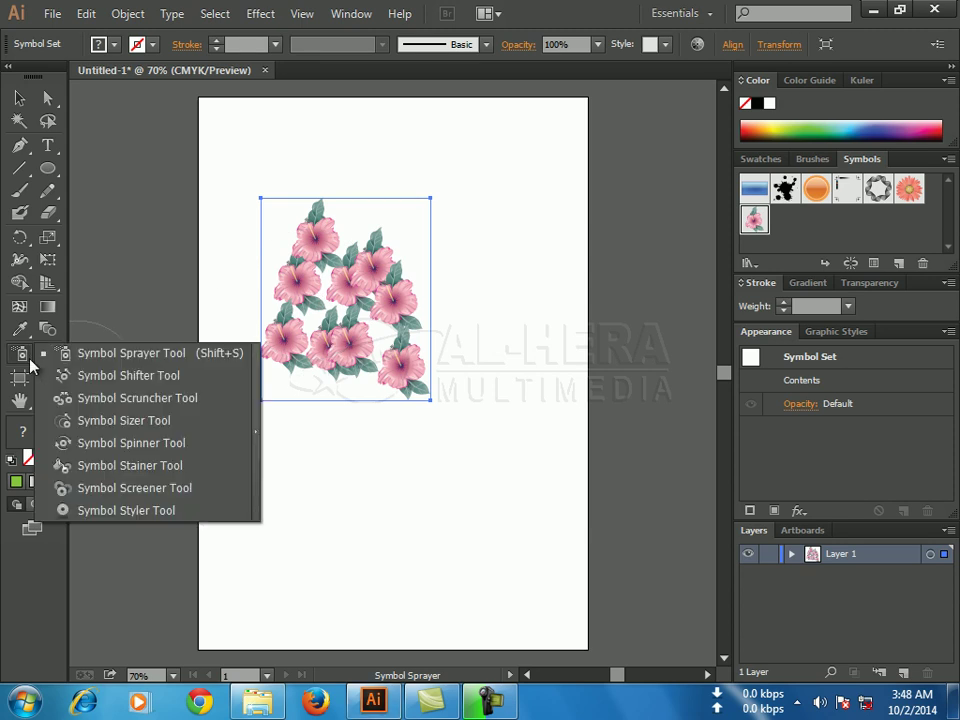
pyautogui.click(158, 382)
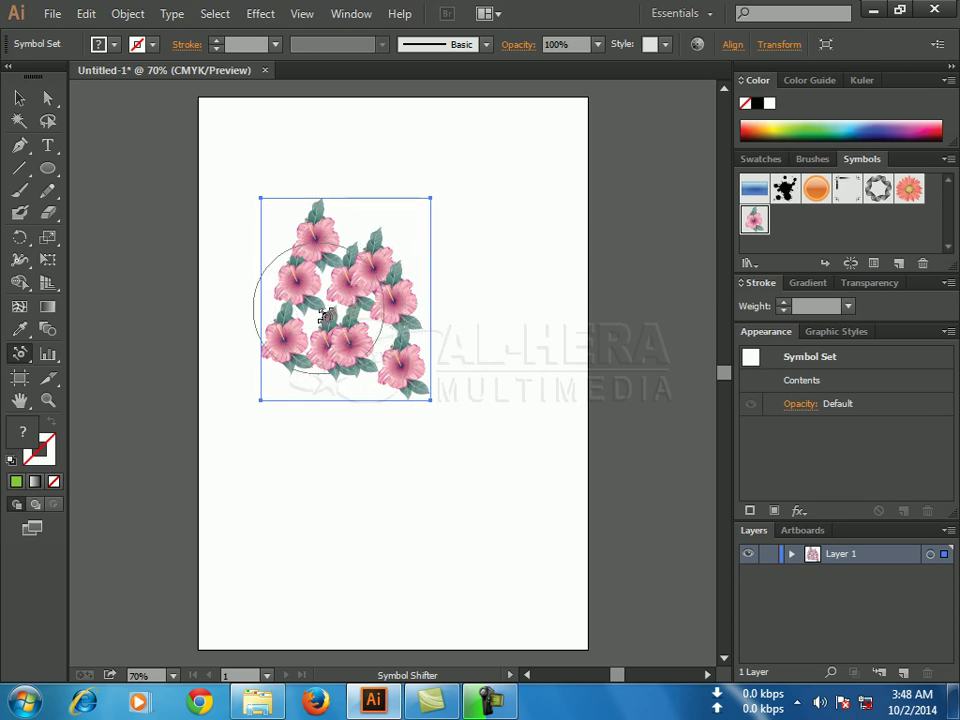
pyautogui.moveTo(386, 290)
pyautogui.mouseDown()
pyautogui.moveTo(398, 214)
pyautogui.moveTo(418, 366)
pyautogui.mouseUp()
pyautogui.moveTo(396, 311)
pyautogui.mouseDown()
pyautogui.moveTo(450, 386)
pyautogui.moveTo(464, 340)
pyautogui.moveTo(408, 185)
pyautogui.moveTo(468, 240)
pyautogui.moveTo(325, 340)
pyautogui.mouseUp()
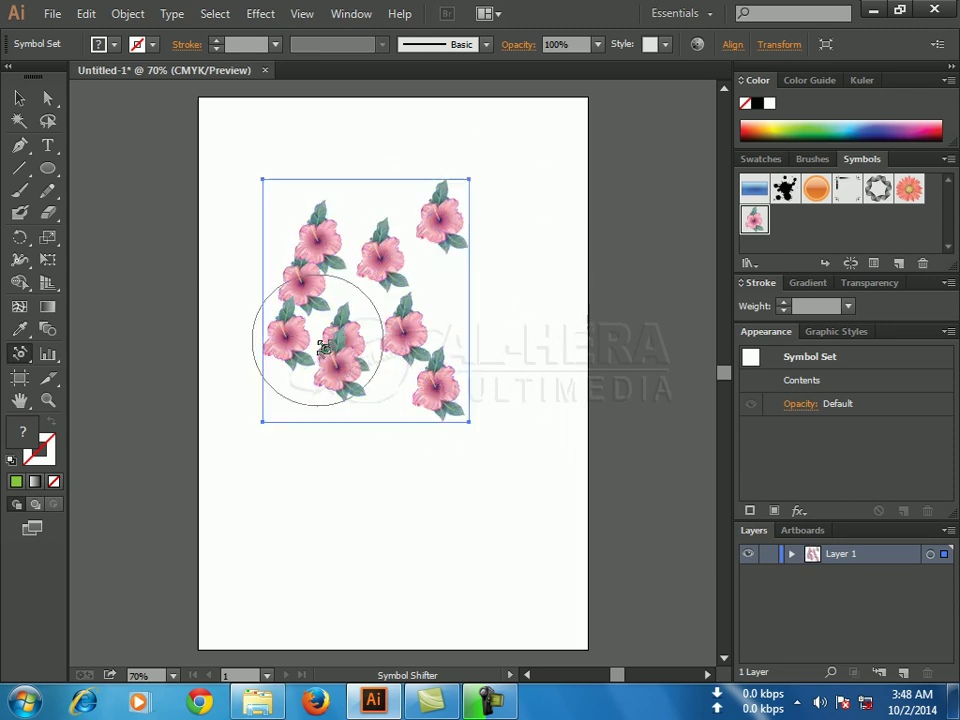
pyautogui.moveTo(325, 268); pyautogui.dragTo(385, 180)
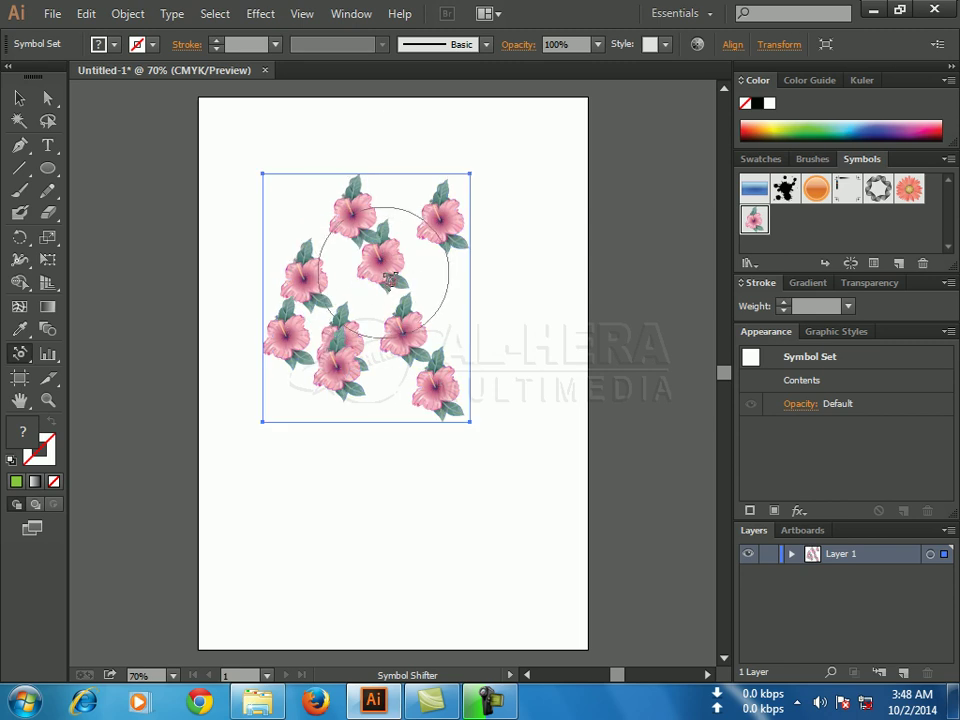
pyautogui.moveTo(343, 347)
pyautogui.mouseDown()
pyautogui.moveTo(339, 336)
pyautogui.moveTo(375, 304)
pyautogui.moveTo(369, 339)
pyautogui.moveTo(332, 364)
pyautogui.mouseUp()
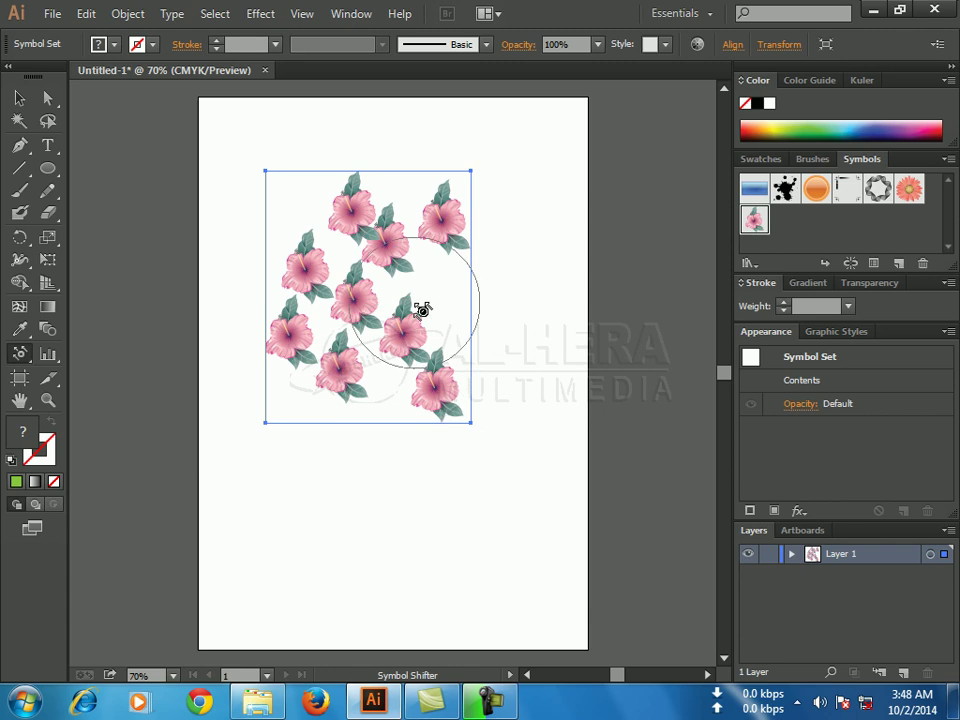
pyautogui.moveTo(345, 194); pyautogui.dragTo(330, 212)
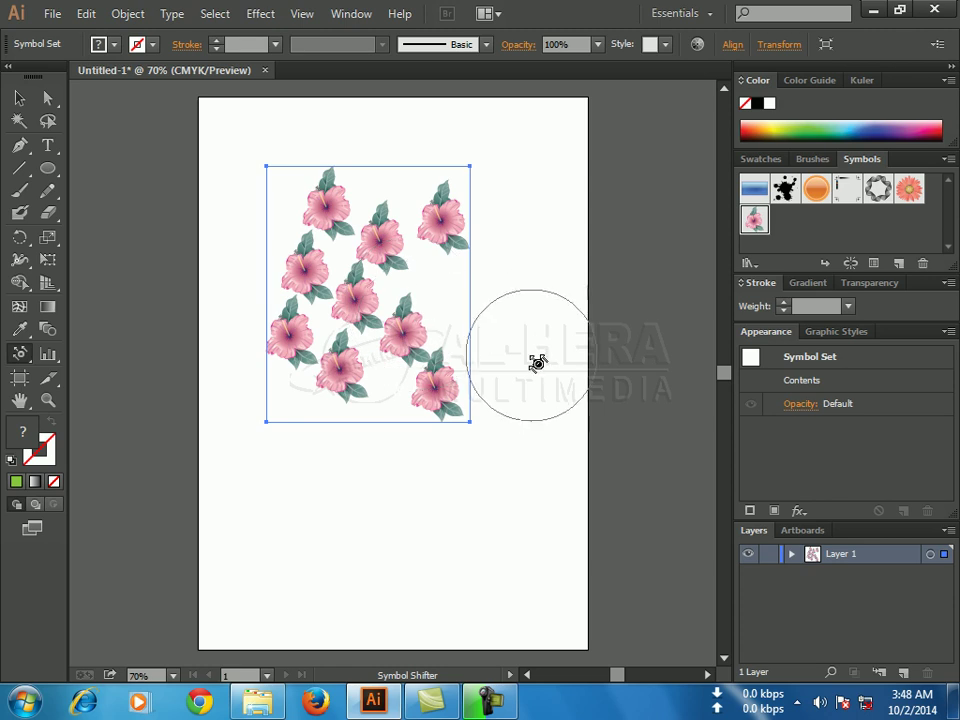
# Pull the flowers of the symbol set slightly closer together with the Symbol Scruncher Tool
pyautogui.click(25, 363)
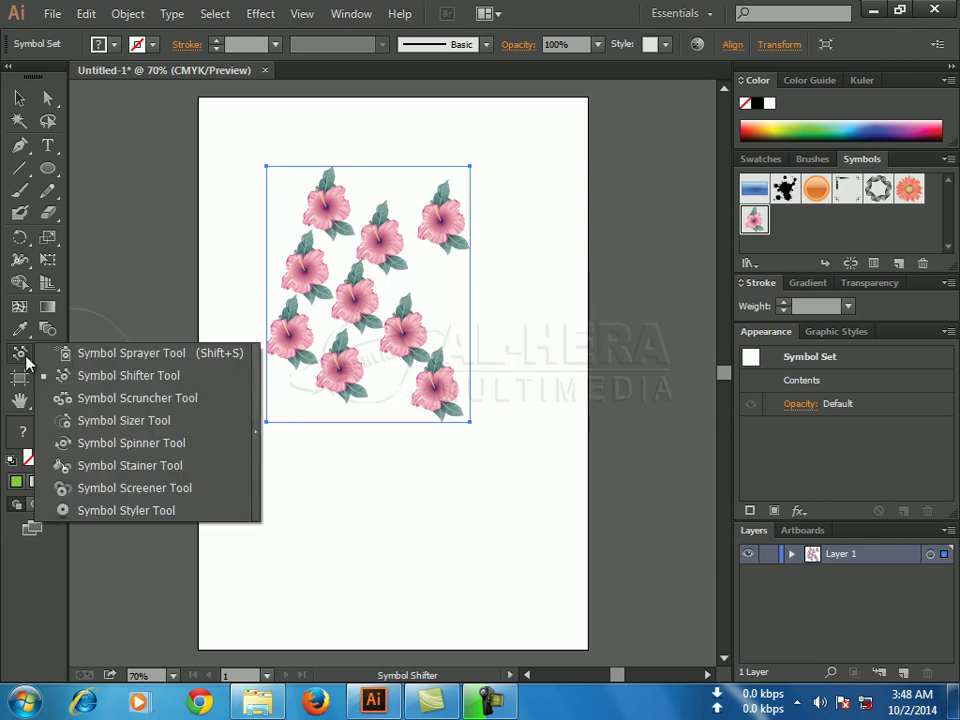
pyautogui.click(155, 405)
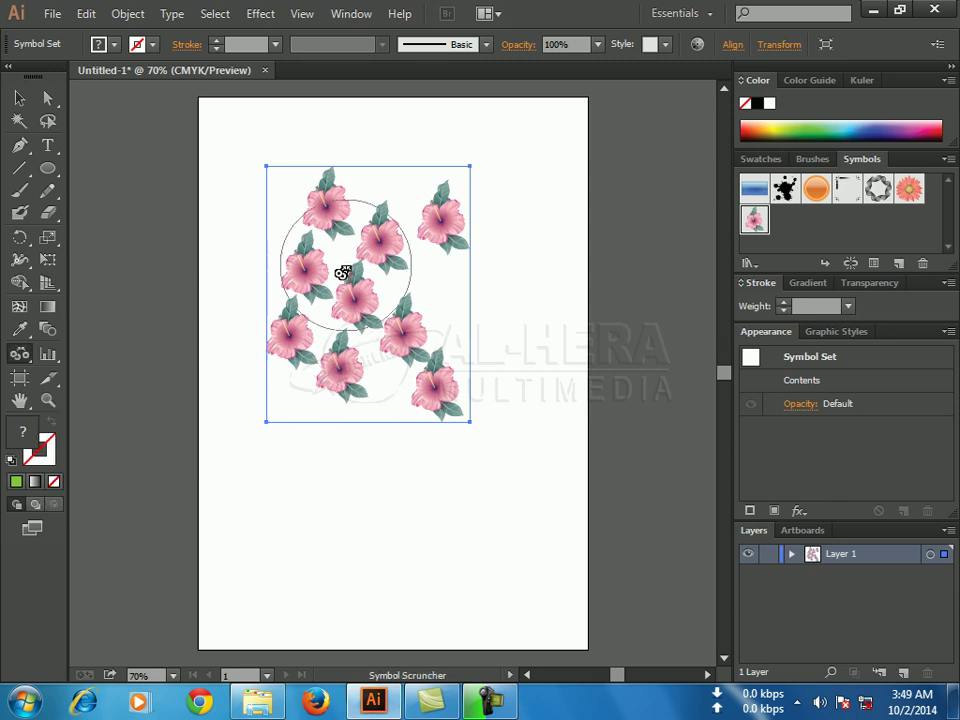
pyautogui.moveTo(342, 273)
pyautogui.mouseDown()
pyautogui.moveTo(364, 272)
pyautogui.moveTo(336, 274)
pyautogui.moveTo(381, 242)
pyautogui.moveTo(360, 317)
pyautogui.mouseUp()
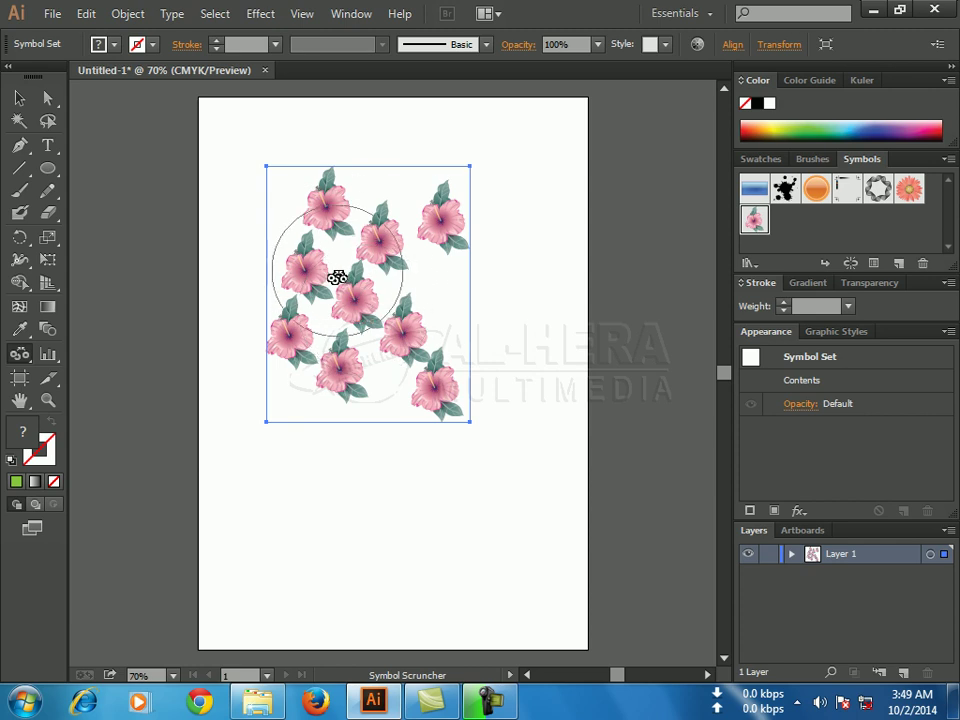
pyautogui.moveTo(343, 253)
pyautogui.mouseDown()
pyautogui.moveTo(406, 315)
pyautogui.moveTo(467, 412)
pyautogui.moveTo(419, 318)
pyautogui.moveTo(416, 289)
pyautogui.moveTo(455, 307)
pyautogui.moveTo(436, 288)
pyautogui.moveTo(430, 248)
pyautogui.mouseUp()
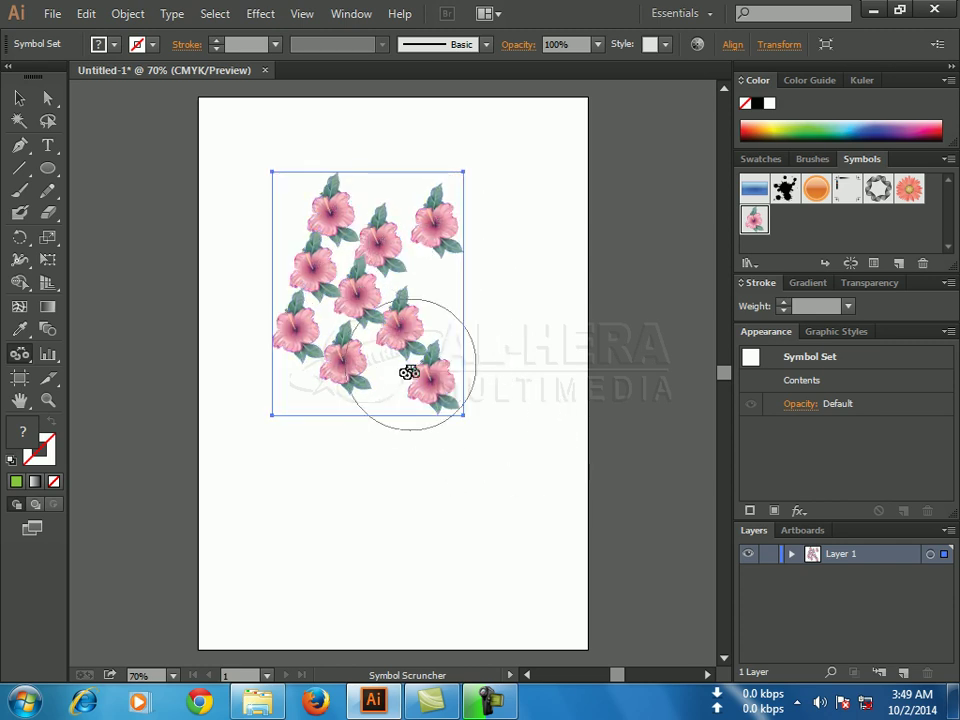
pyautogui.moveTo(407, 373)
pyautogui.mouseDown()
pyautogui.moveTo(394, 373)
pyautogui.moveTo(396, 360)
pyautogui.mouseUp()
pyautogui.moveTo(429, 267); pyautogui.dragTo(429, 267)
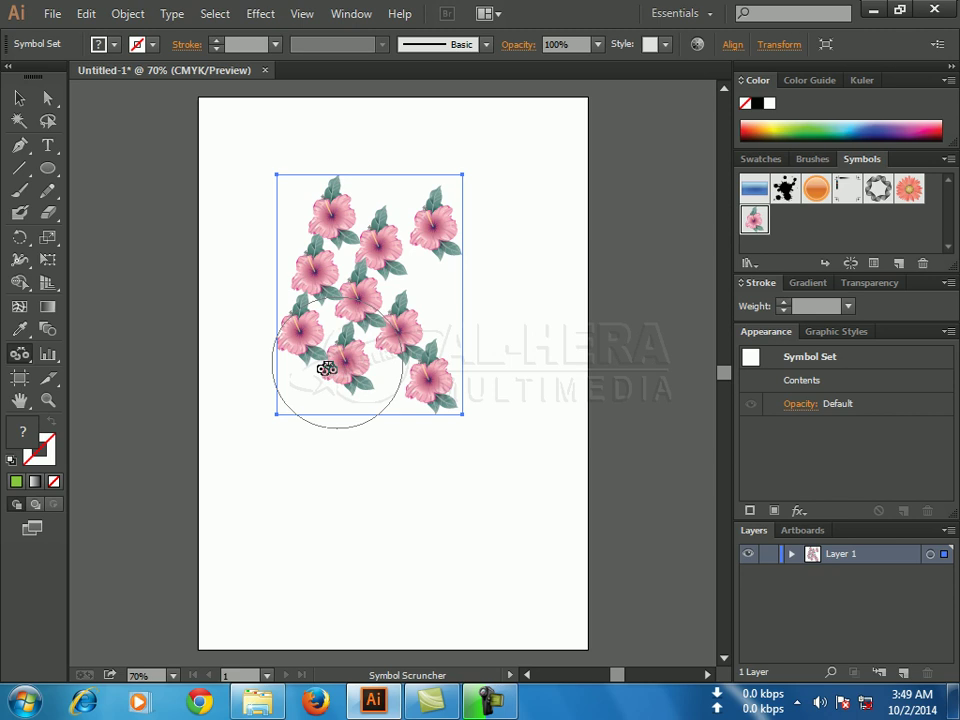
# Enlarge the flowers in the upper-left part of the symbol set with the Symbol Sizer Tool
pyautogui.click(22, 358)
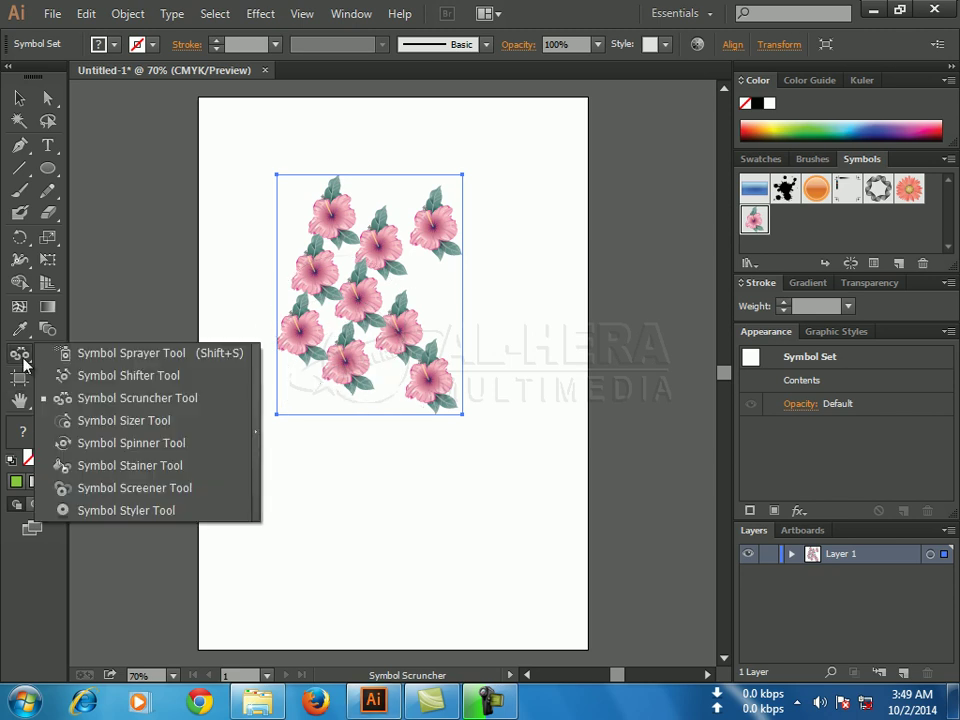
pyautogui.click(121, 421)
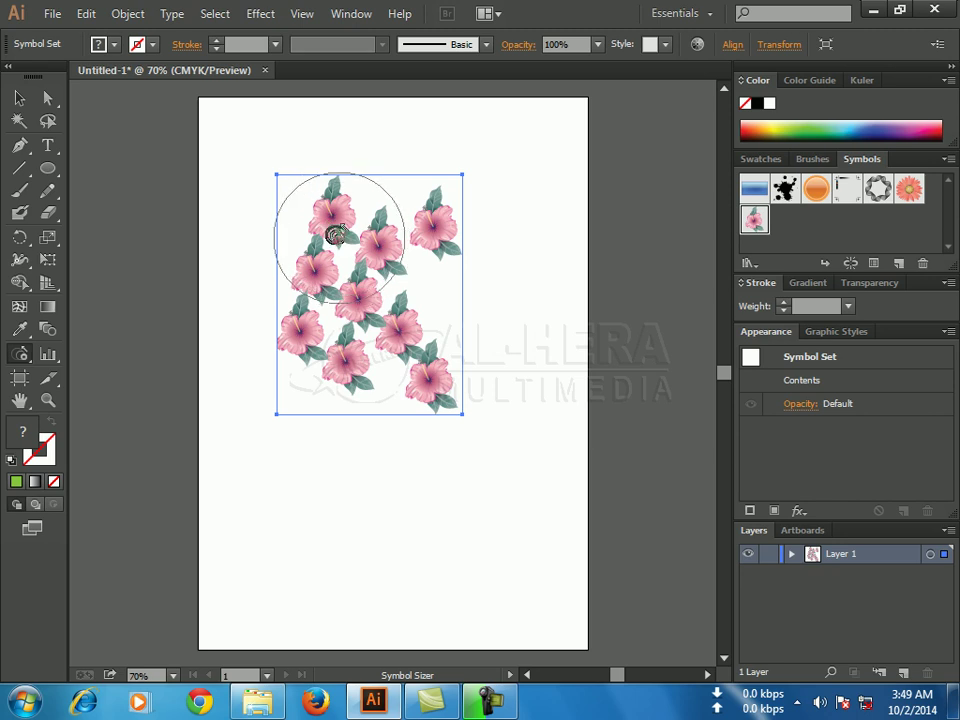
pyautogui.moveTo(332, 242)
pyautogui.mouseDown()
pyautogui.moveTo(338, 232)
pyautogui.moveTo(343, 258)
pyautogui.moveTo(342, 234)
pyautogui.mouseUp()
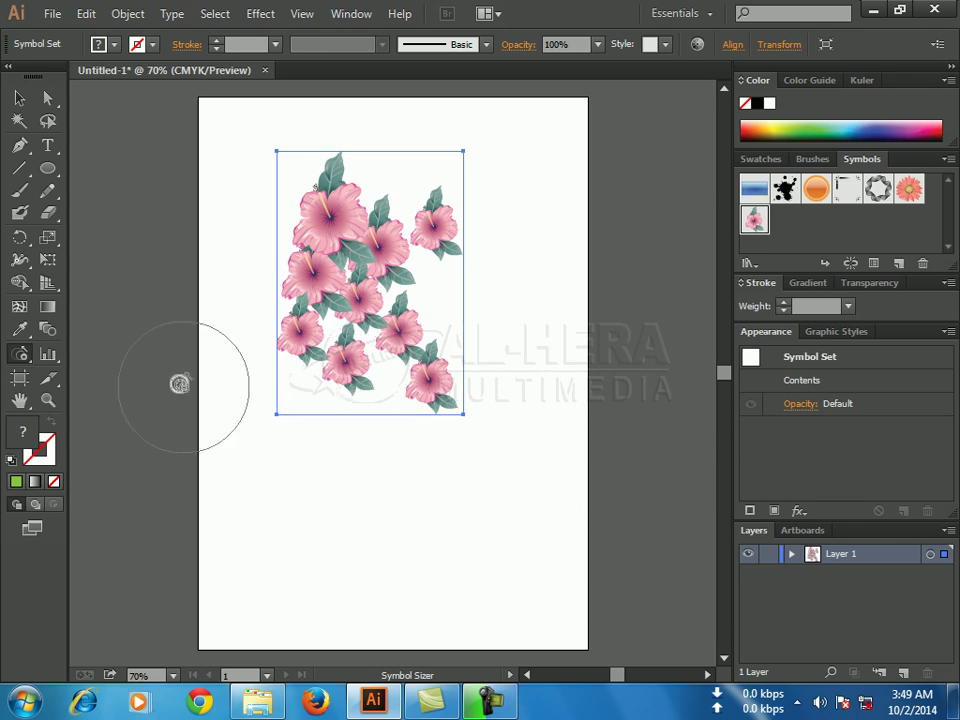
# Rotate the flowers at the lower right and upper right of the symbol set with the Symbol Spinner Tool
pyautogui.click(24, 358)
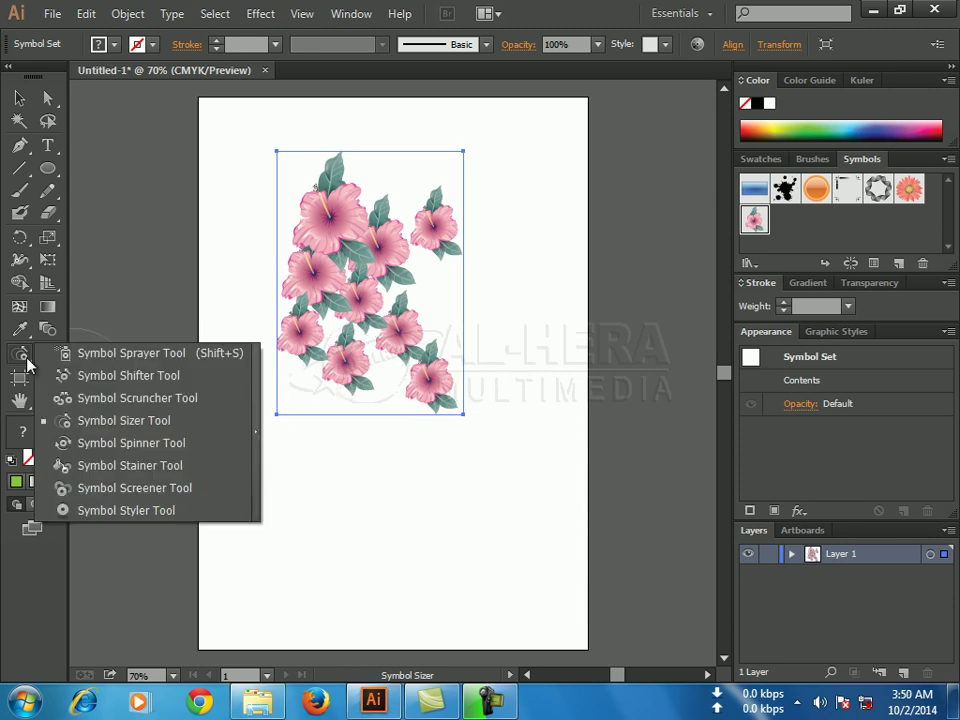
pyautogui.click(133, 447)
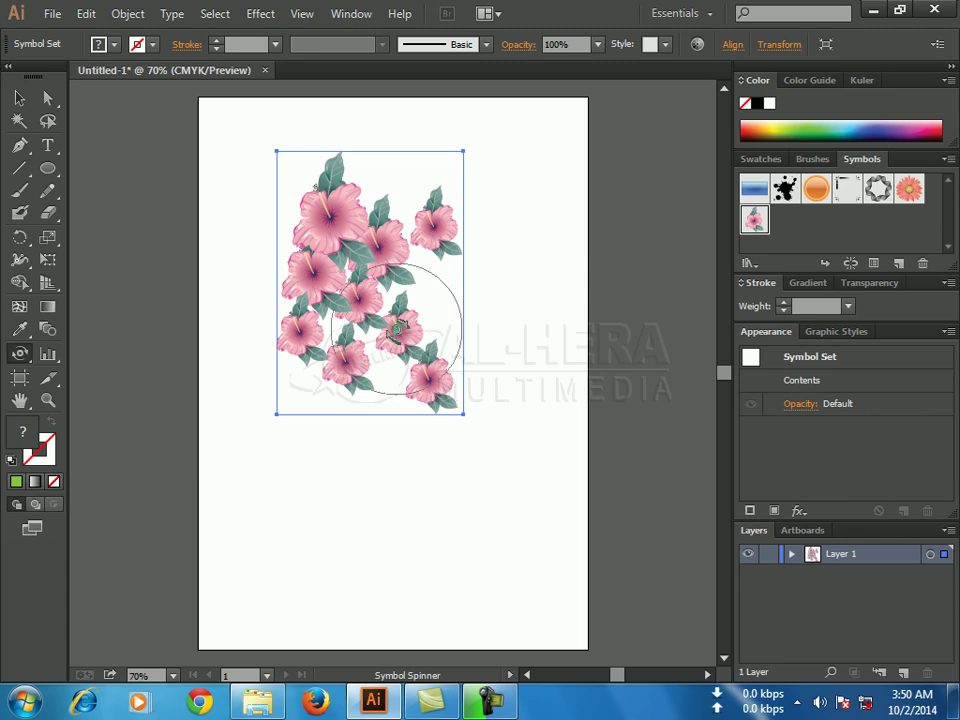
pyautogui.moveTo(393, 320)
pyautogui.mouseDown()
pyautogui.moveTo(424, 315)
pyautogui.moveTo(435, 325)
pyautogui.mouseUp()
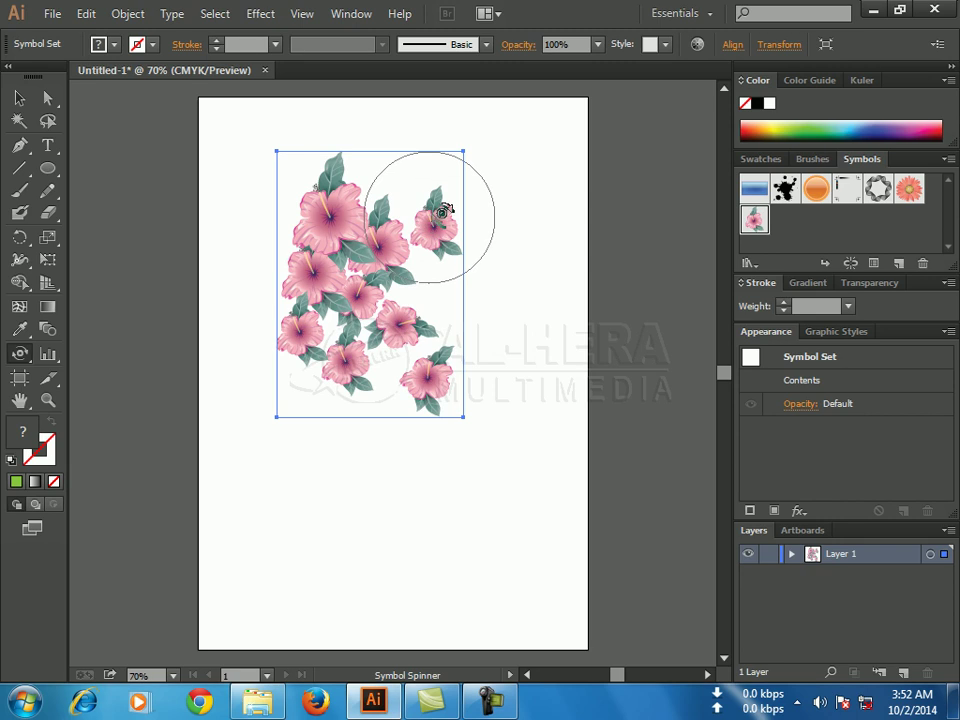
pyautogui.moveTo(429, 218)
pyautogui.mouseDown()
pyautogui.moveTo(467, 255)
pyautogui.moveTo(455, 238)
pyautogui.moveTo(415, 237)
pyautogui.mouseUp()
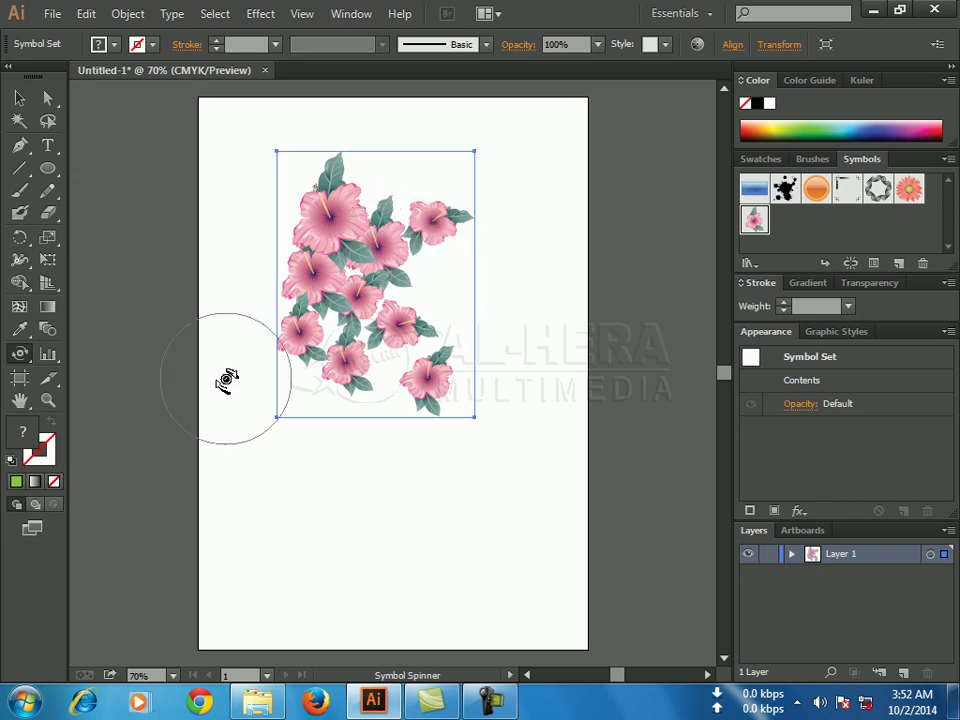
# Try to stain the lower-middle flower of the symbol set with the Symbol Stainer Tool
pyautogui.click(24, 360)
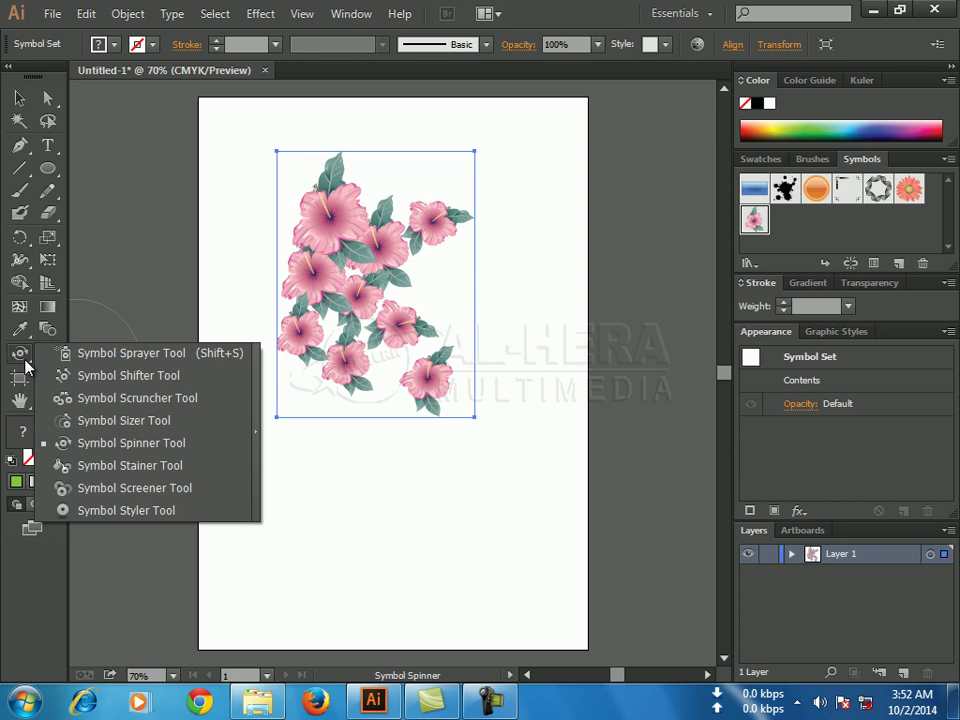
pyautogui.click(155, 467)
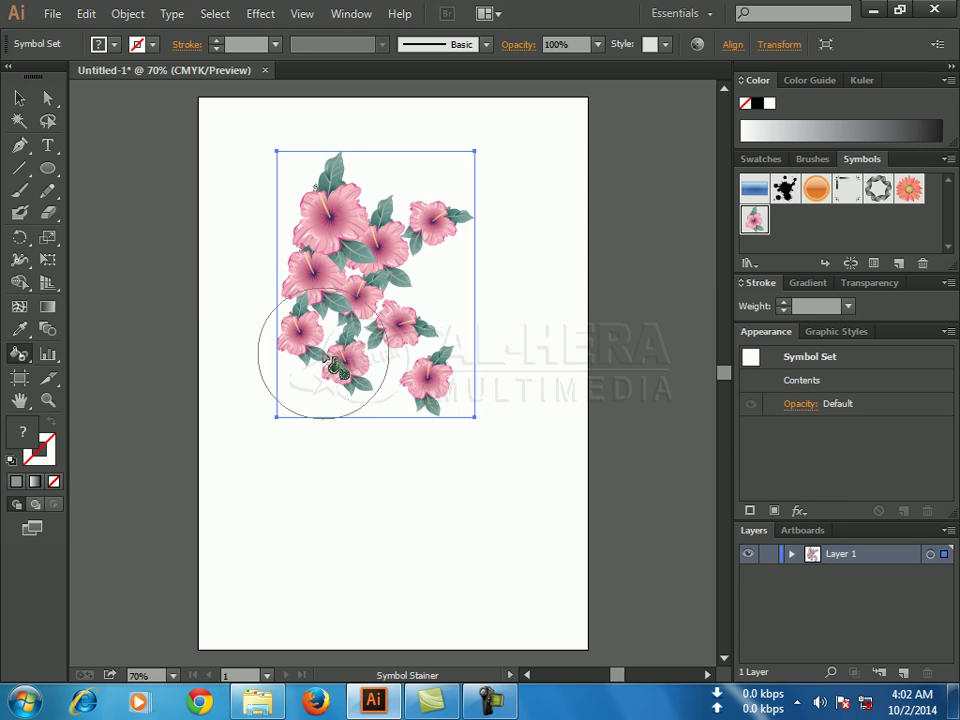
pyautogui.moveTo(335, 365); pyautogui.dragTo(360, 364)
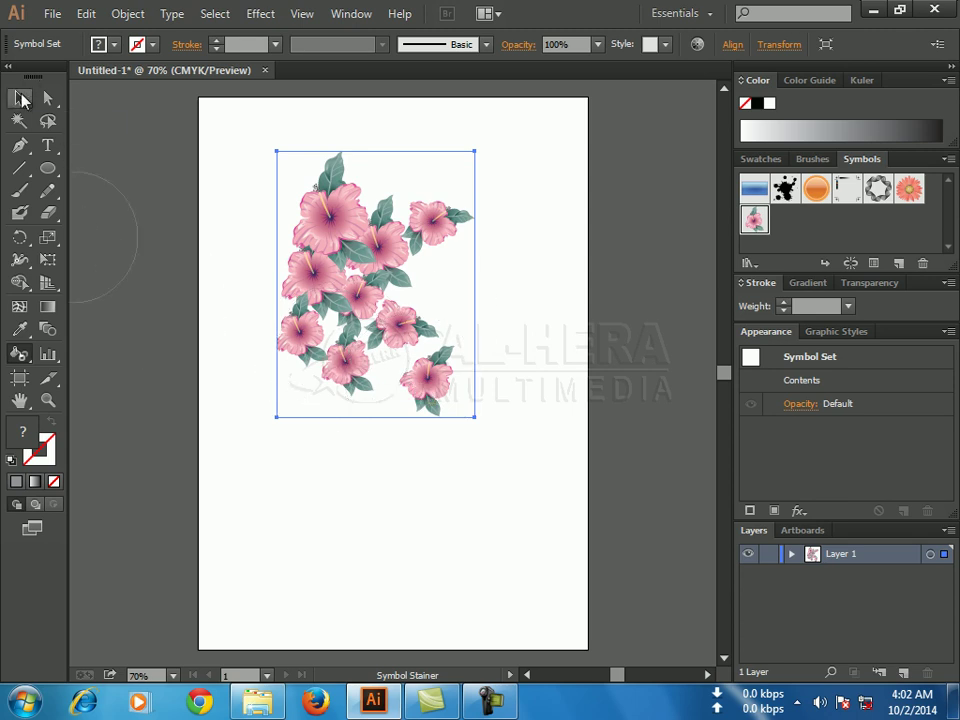
# Deselect the symbol set, change the colour model from grayscale to CMYK and pick a bright green fill colour
pyautogui.click(20, 98)
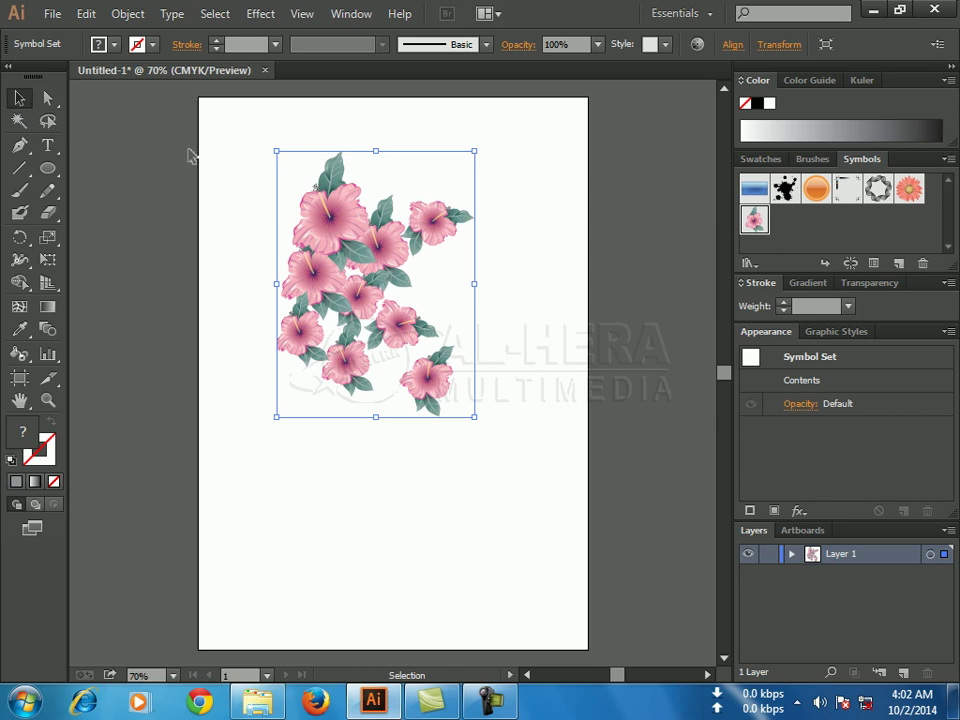
pyautogui.click(525, 133)
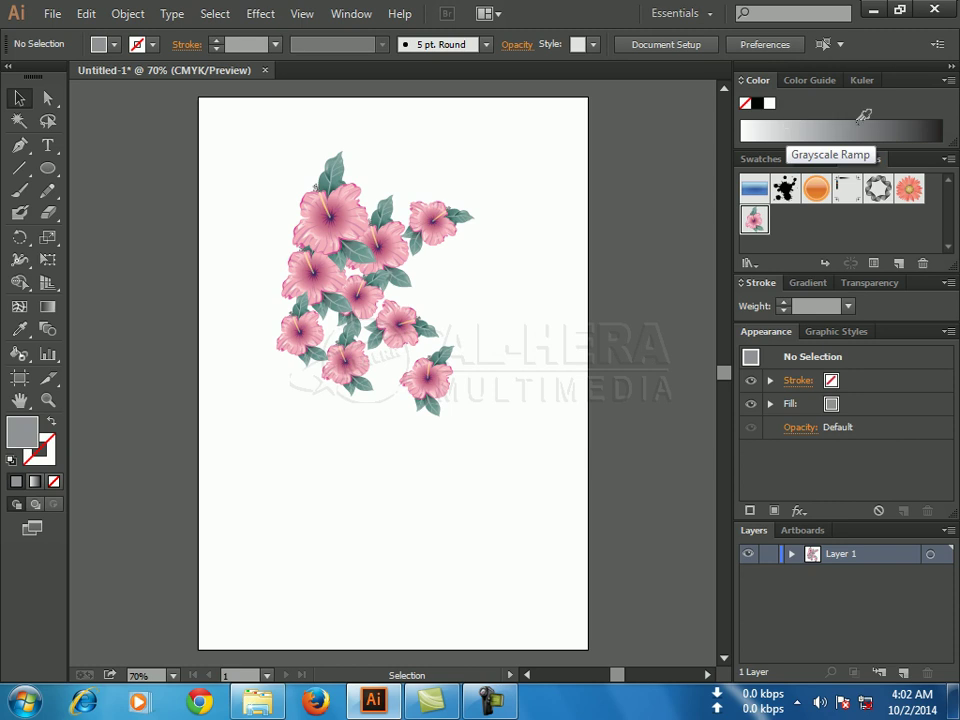
pyautogui.click(948, 81)
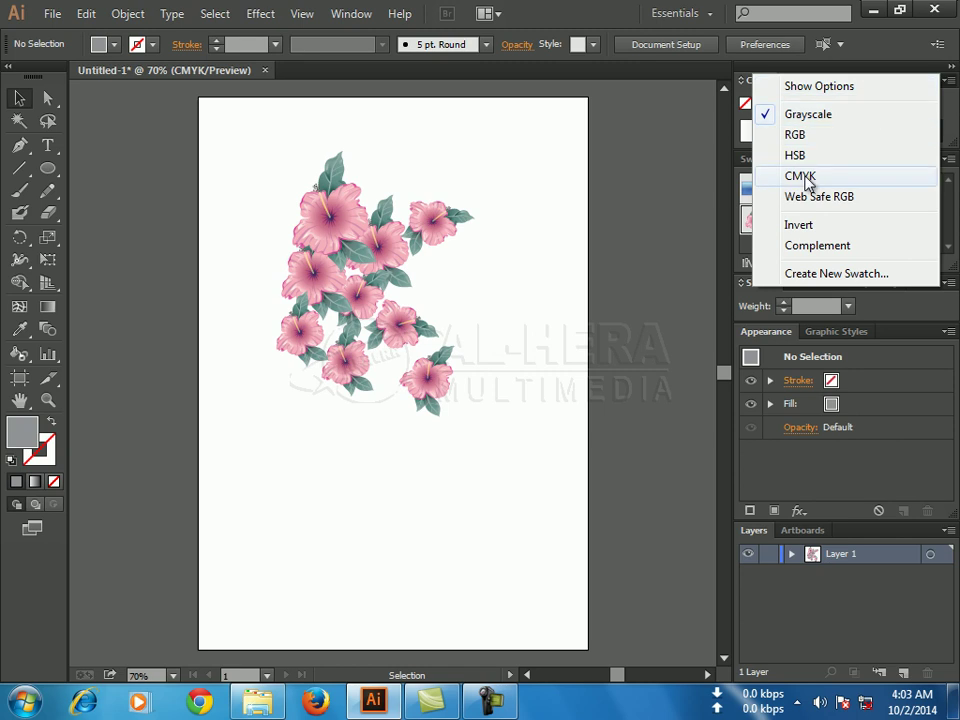
pyautogui.click(868, 178)
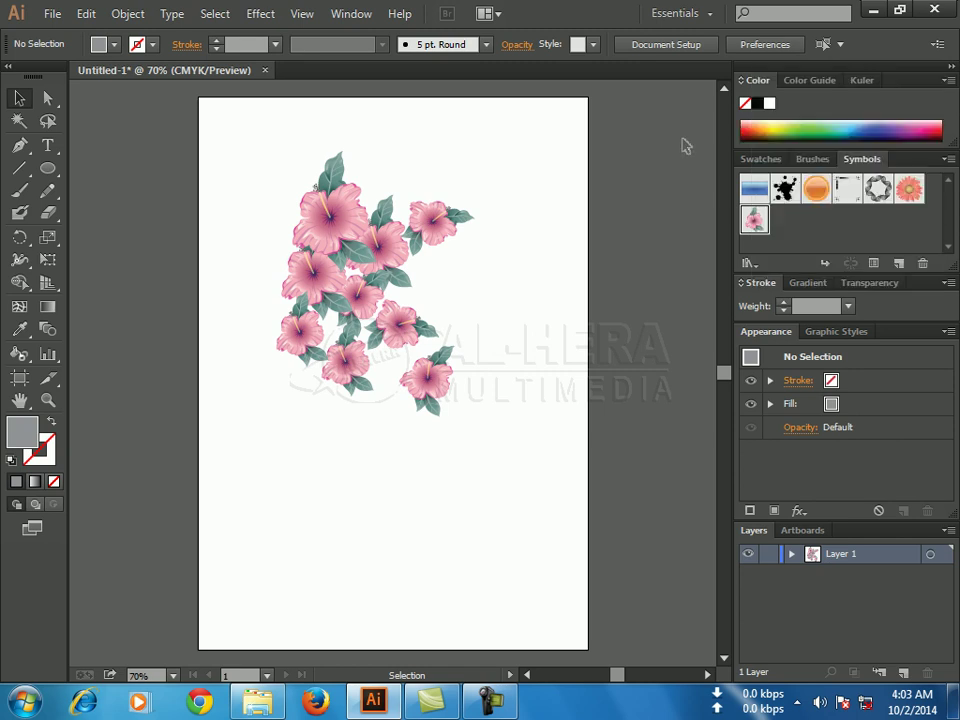
pyautogui.click(818, 124)
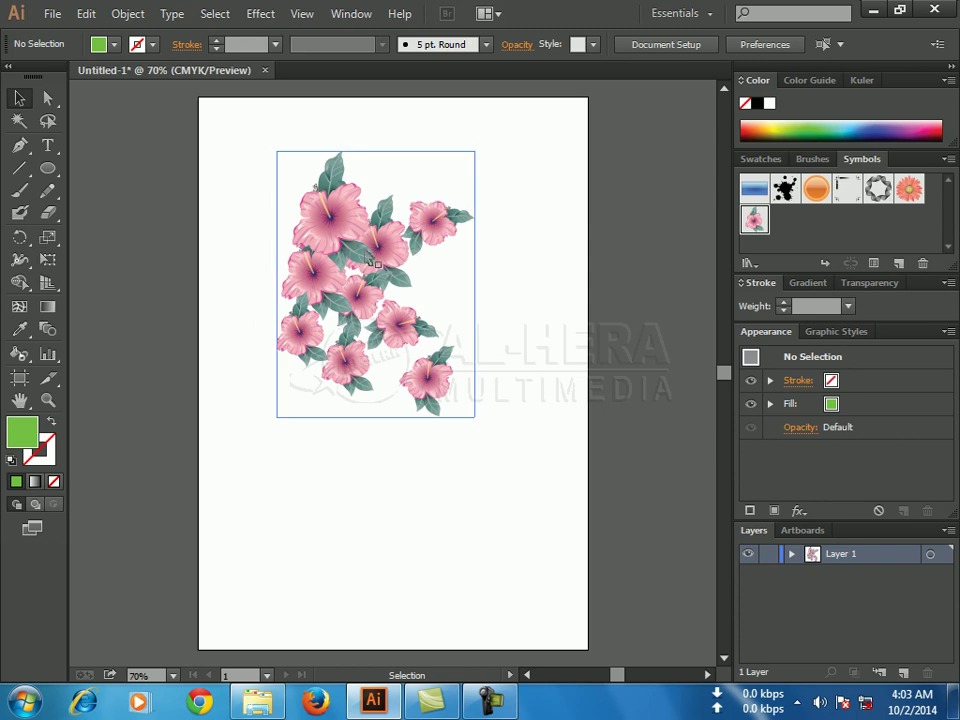
# Reselect the symbol set and tint its central and lower-right flowers green with the Symbol Stainer Tool
pyautogui.click(315, 187)
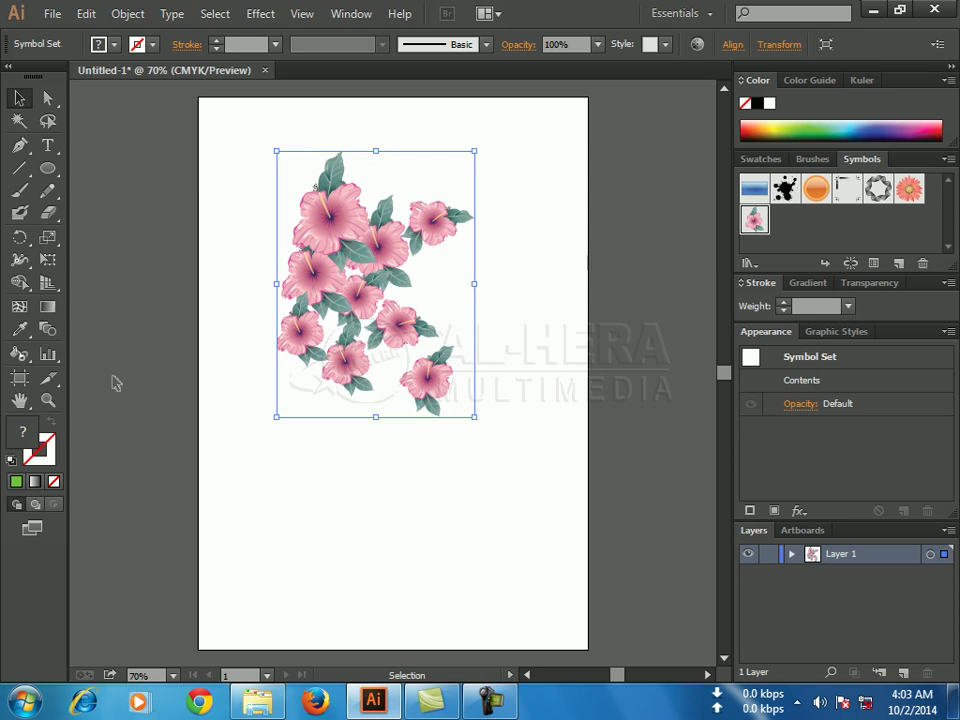
pyautogui.click(19, 358)
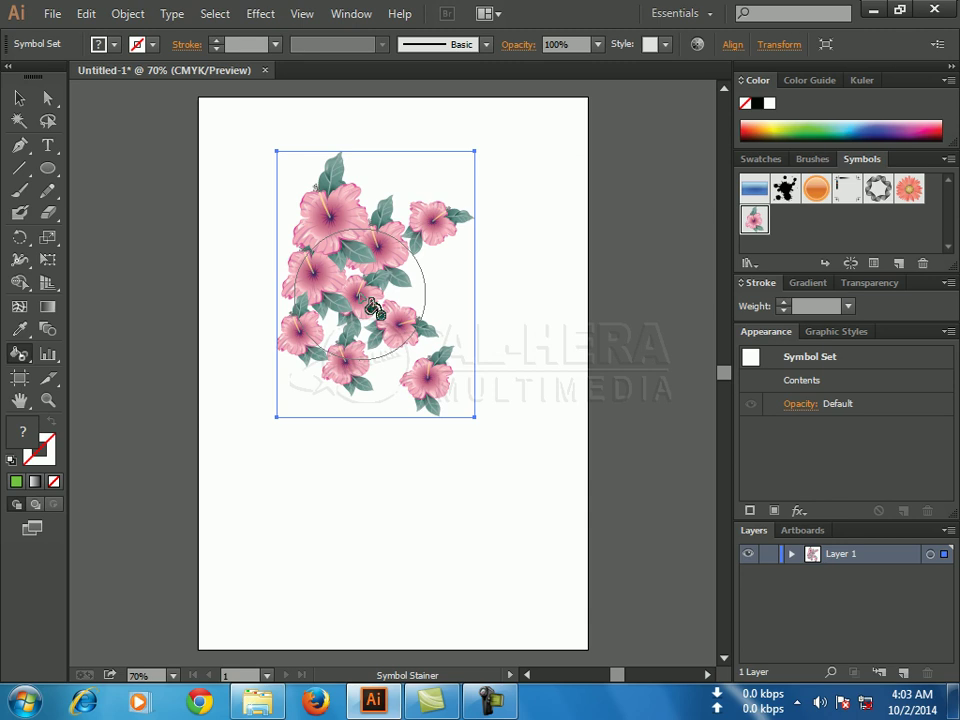
pyautogui.moveTo(372, 305)
pyautogui.mouseDown()
pyautogui.moveTo(420, 338)
pyautogui.moveTo(439, 372)
pyautogui.moveTo(418, 373)
pyautogui.moveTo(427, 373)
pyautogui.moveTo(427, 388)
pyautogui.moveTo(412, 335)
pyautogui.mouseUp()
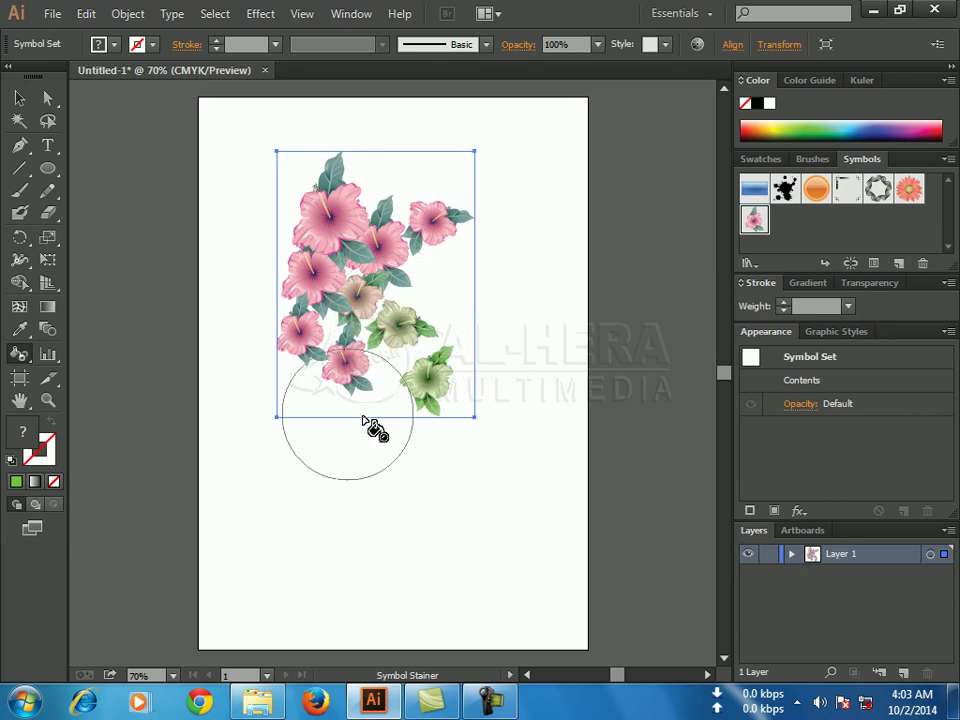
pyautogui.moveTo(375, 429)
pyautogui.mouseDown()
pyautogui.moveTo(410, 370)
pyautogui.moveTo(437, 412)
pyautogui.moveTo(422, 424)
pyautogui.mouseUp()
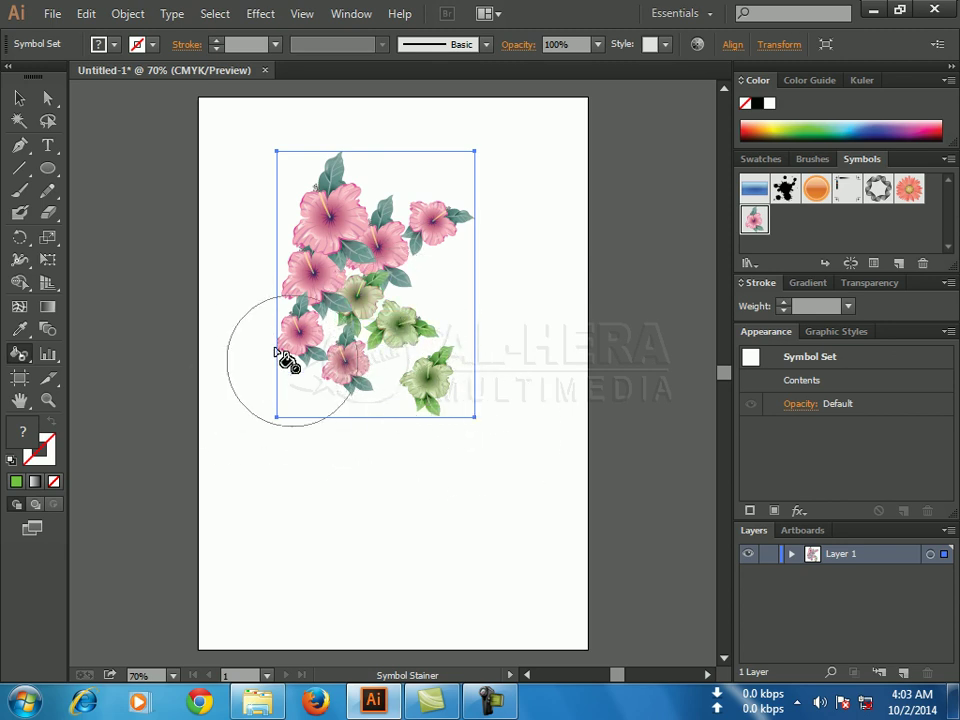
pyautogui.click(20, 98)
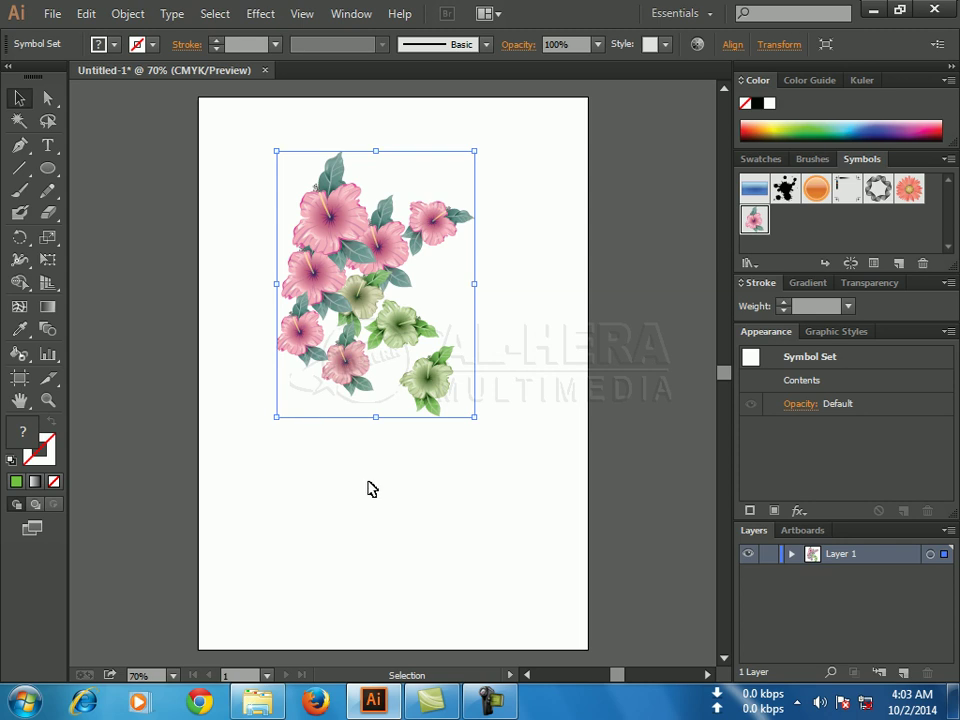
# Fade the flowers along the right side of the symbol set with the Symbol Screener Tool
pyautogui.click(29, 364)
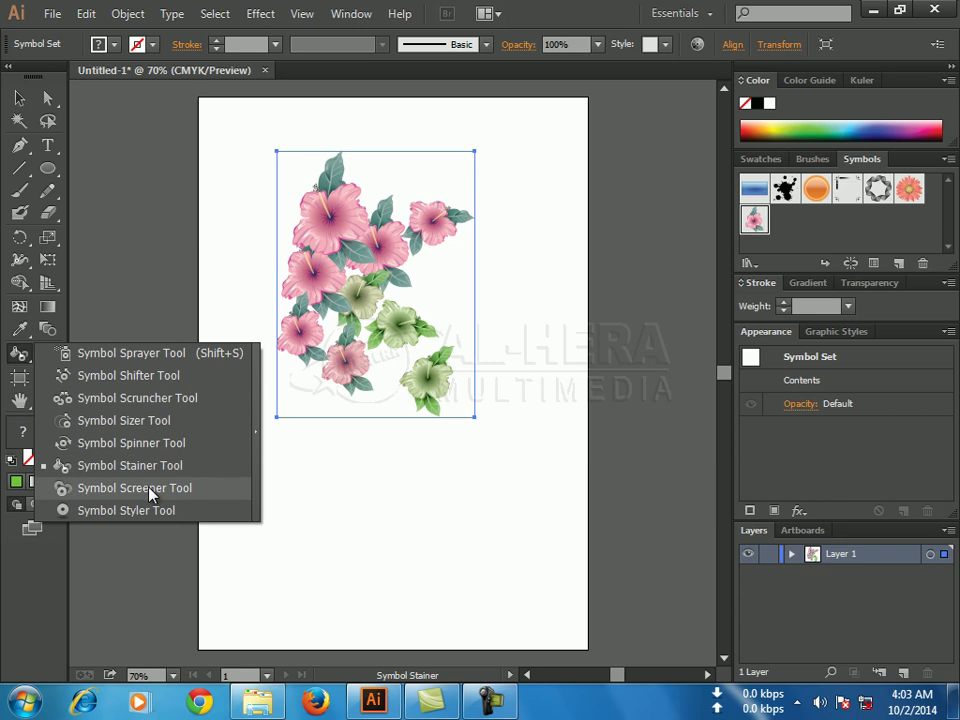
pyautogui.click(182, 489)
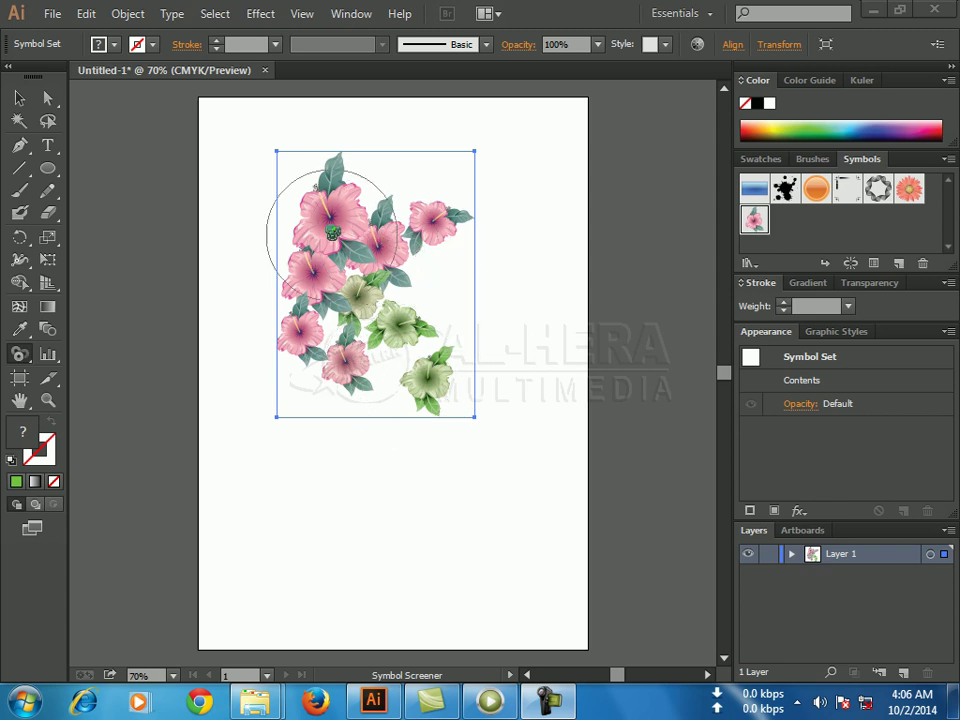
pyautogui.moveTo(430, 240)
pyautogui.mouseDown()
pyautogui.moveTo(432, 223)
pyautogui.moveTo(448, 240)
pyautogui.moveTo(445, 287)
pyautogui.moveTo(420, 300)
pyautogui.moveTo(431, 379)
pyautogui.moveTo(395, 340)
pyautogui.moveTo(401, 321)
pyautogui.moveTo(442, 334)
pyautogui.mouseUp()
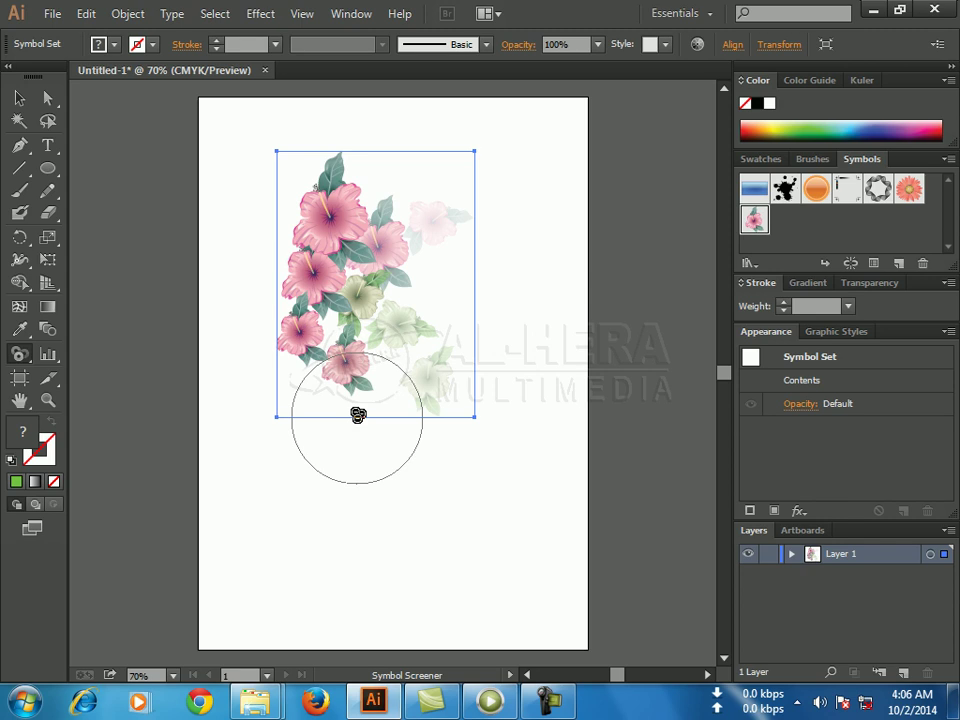
# Apply the yellow-and-green graphic style to the two lowest flowers at the left of the symbol set with the Symbol Styler Tool
pyautogui.click(30, 366)
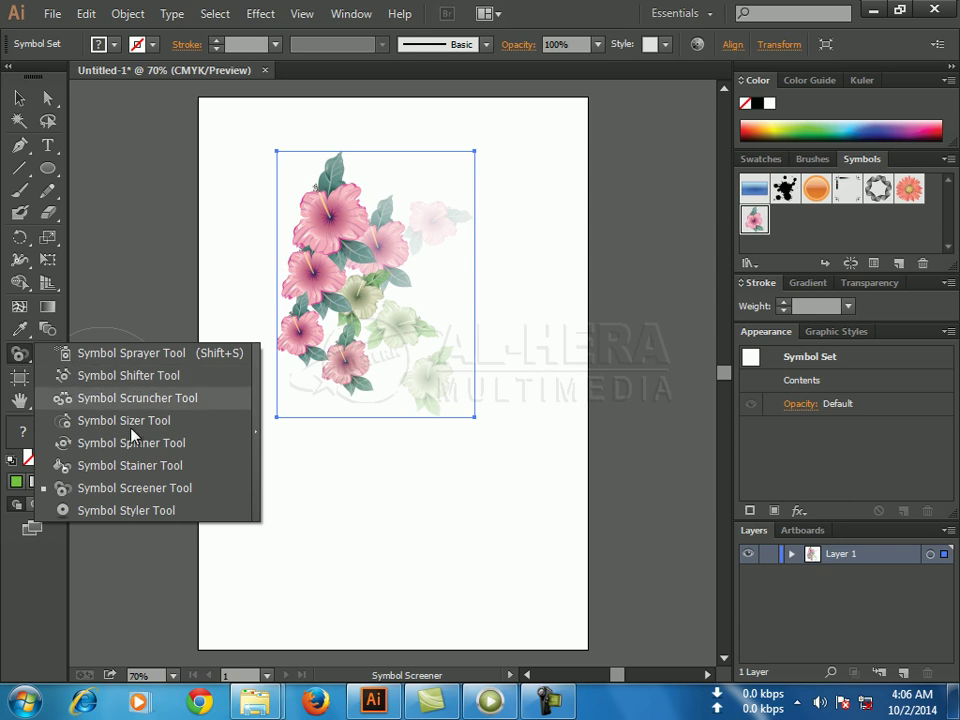
pyautogui.click(147, 512)
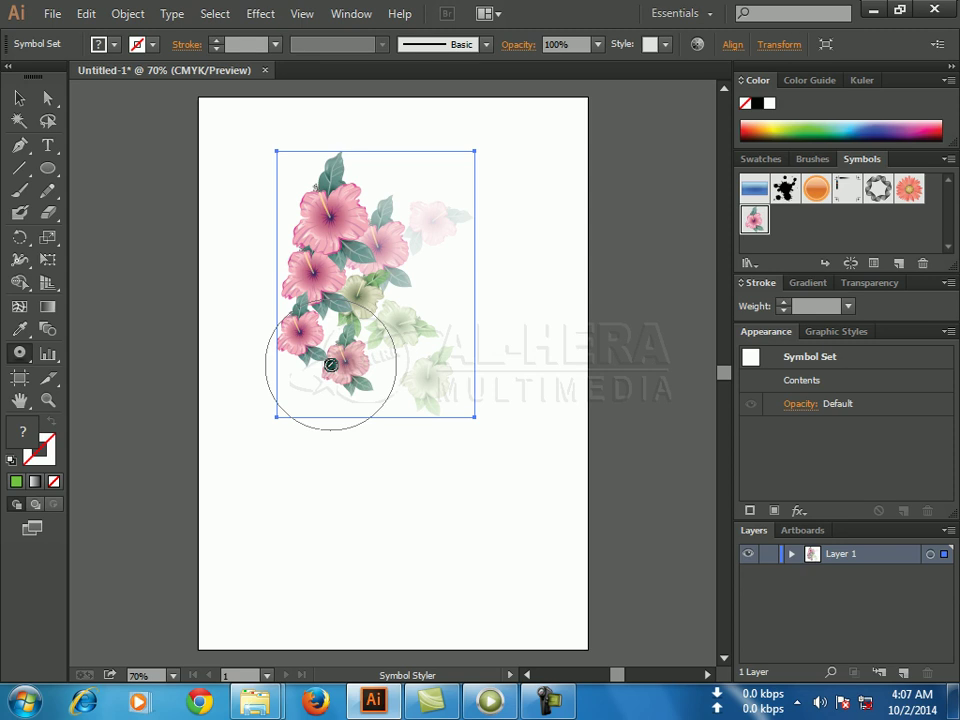
pyautogui.click(838, 331)
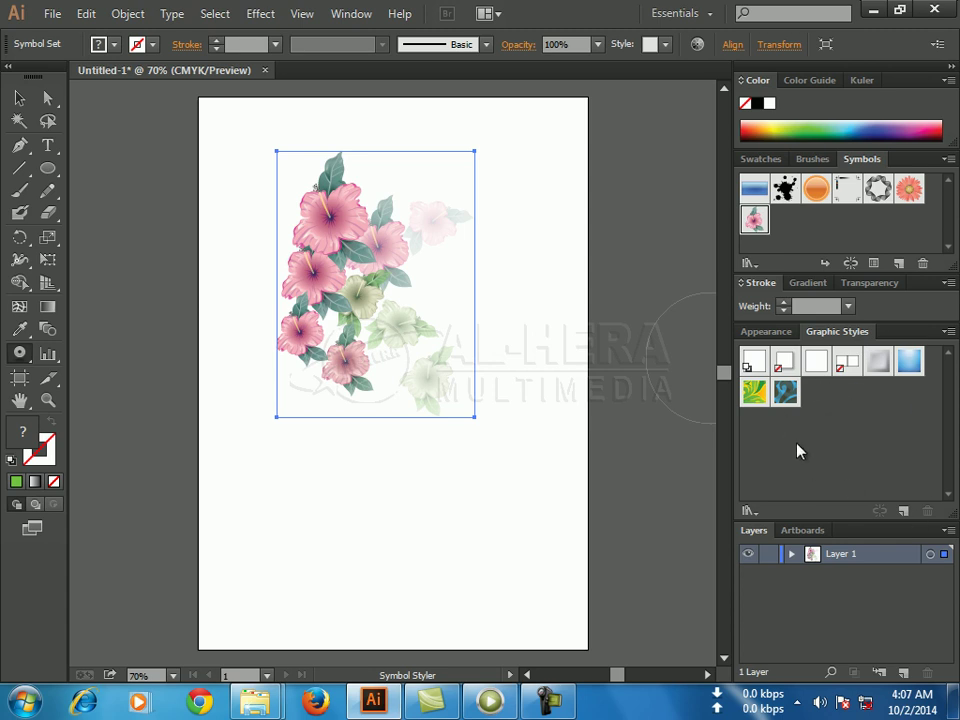
pyautogui.click(755, 393)
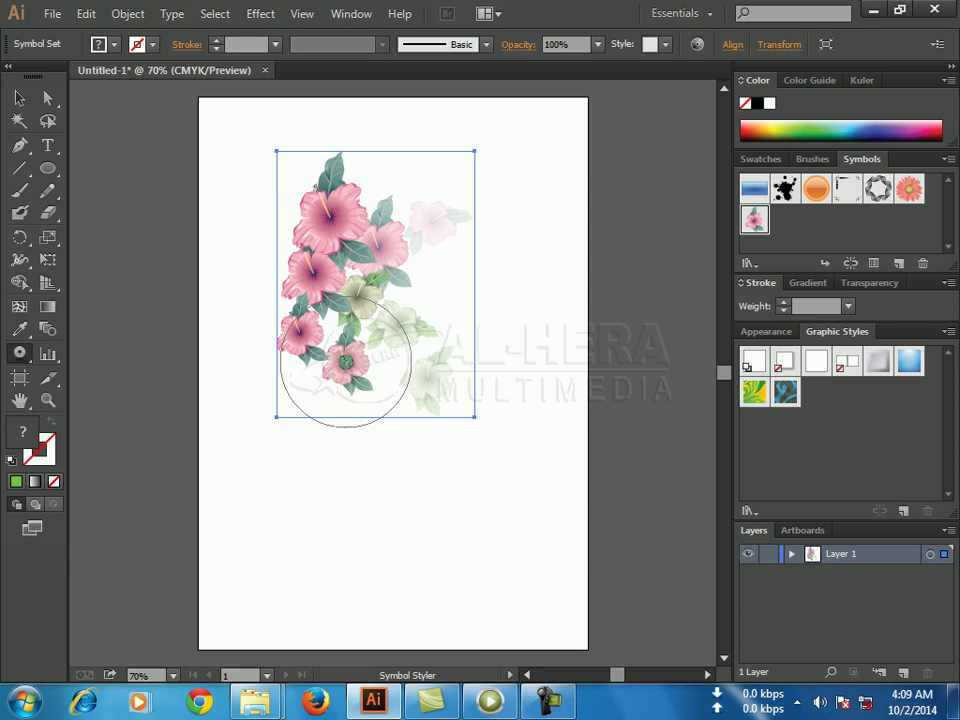
pyautogui.moveTo(346, 361); pyautogui.dragTo(390, 393)
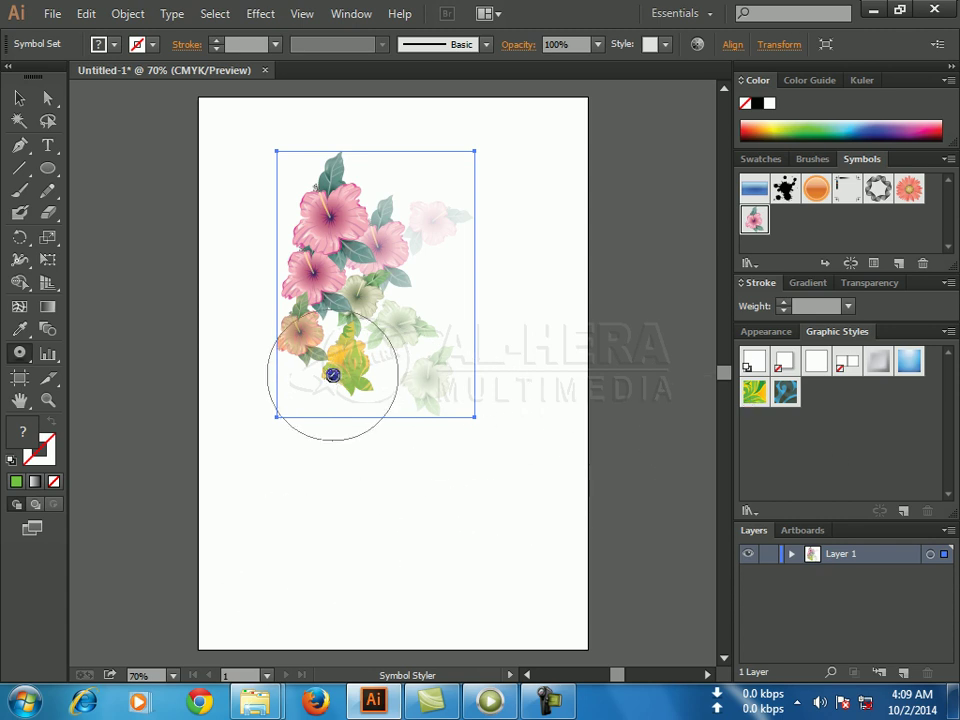
pyautogui.click(27, 362)
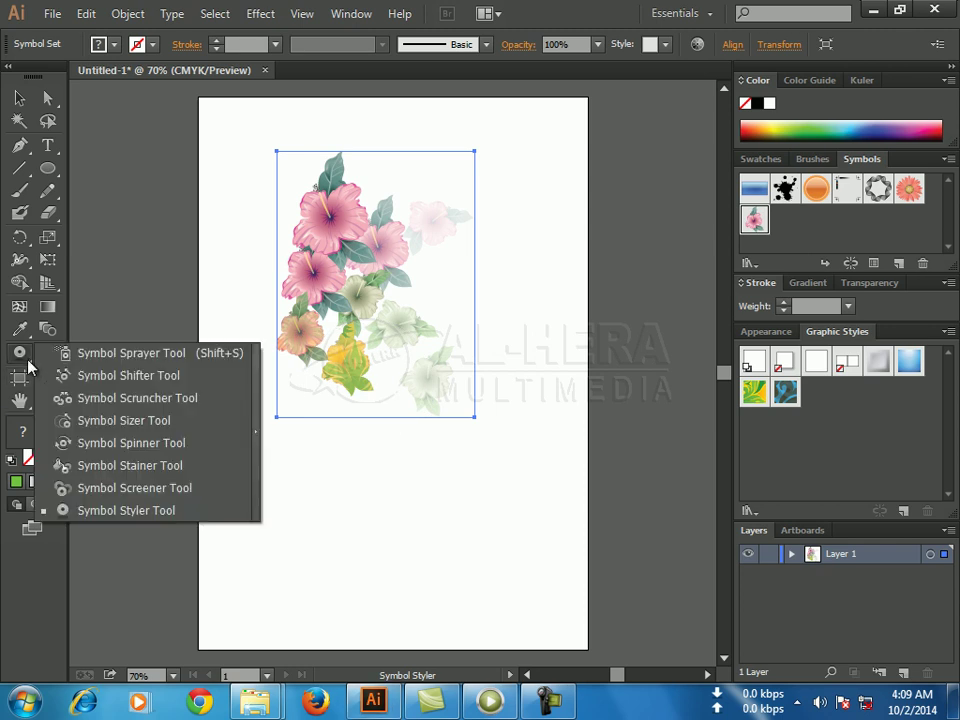
pyautogui.click(27, 362)
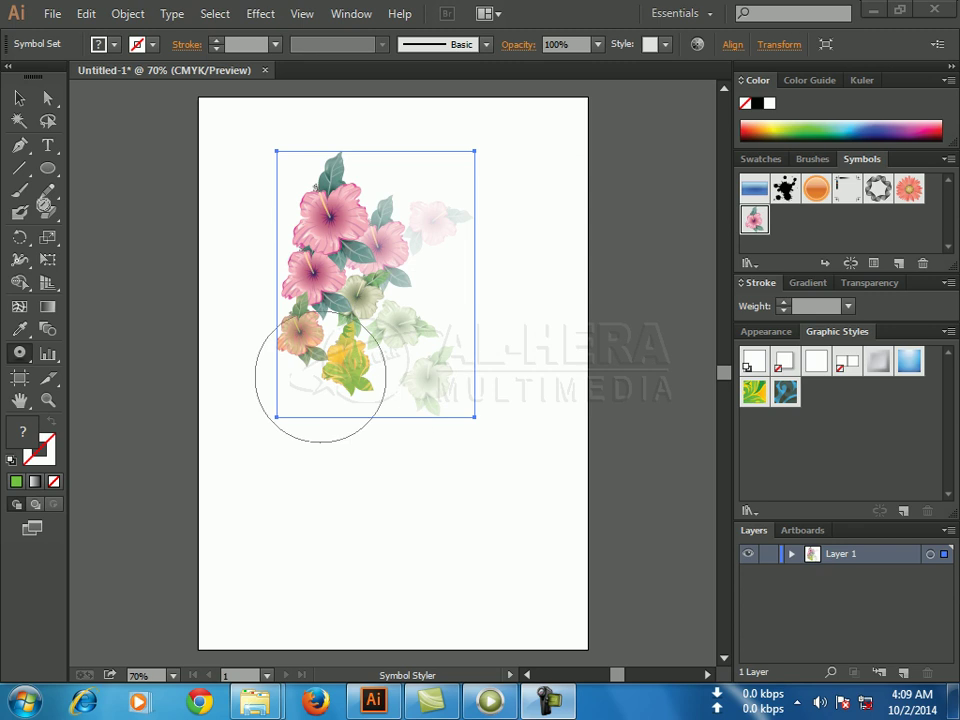
pyautogui.click(19, 97)
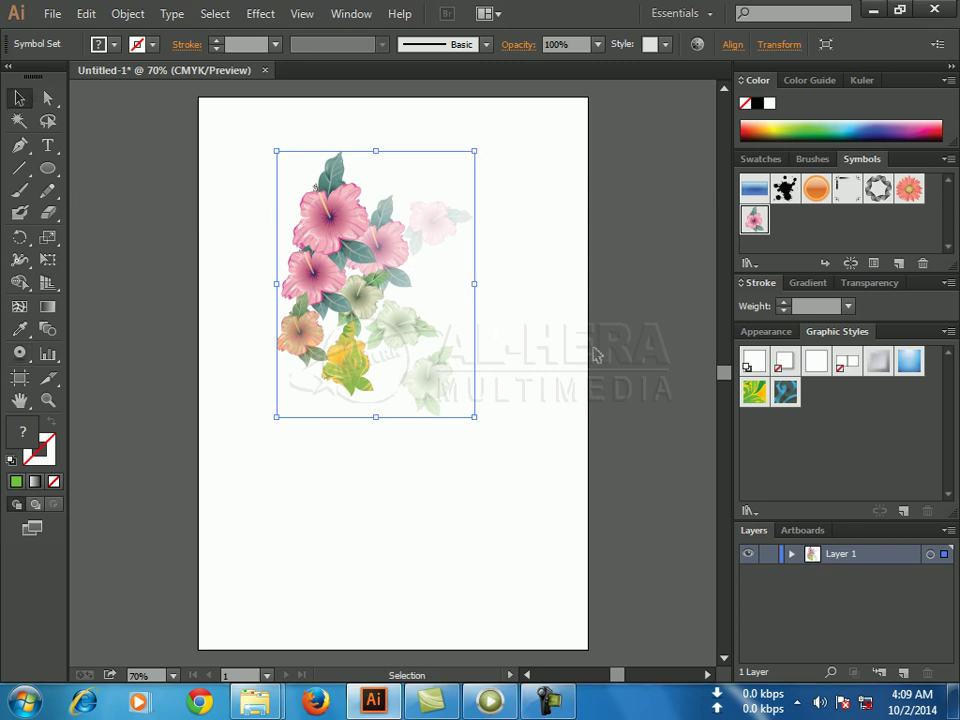